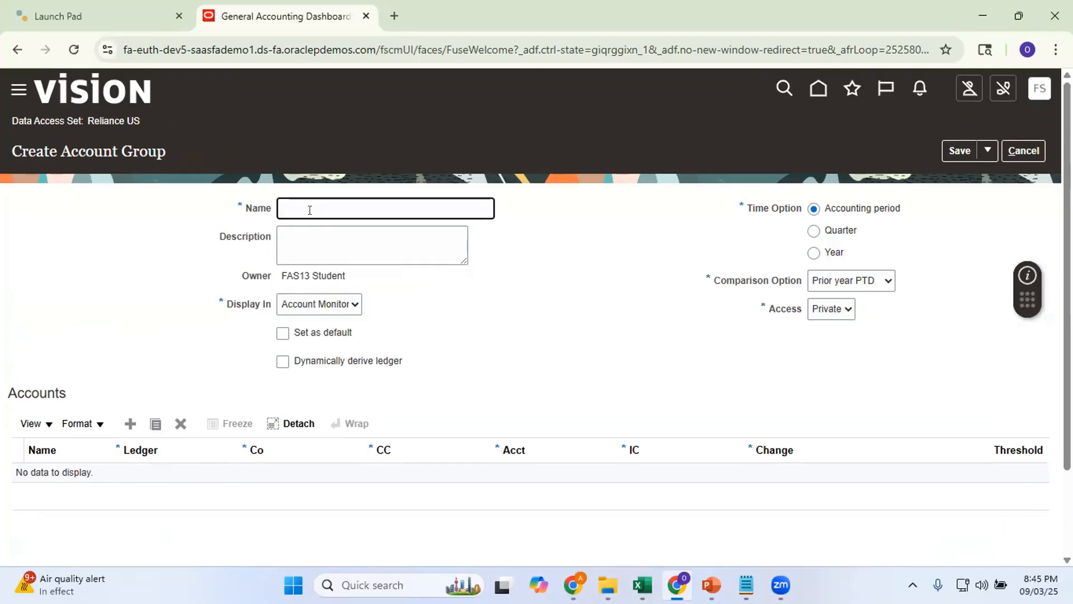
Name the account group "Reliance Salary Acct for 003 and 004" and describe it as "Reliance Salary Account for 003 and 004 Companies"
text(Reliance Salary Acct for )
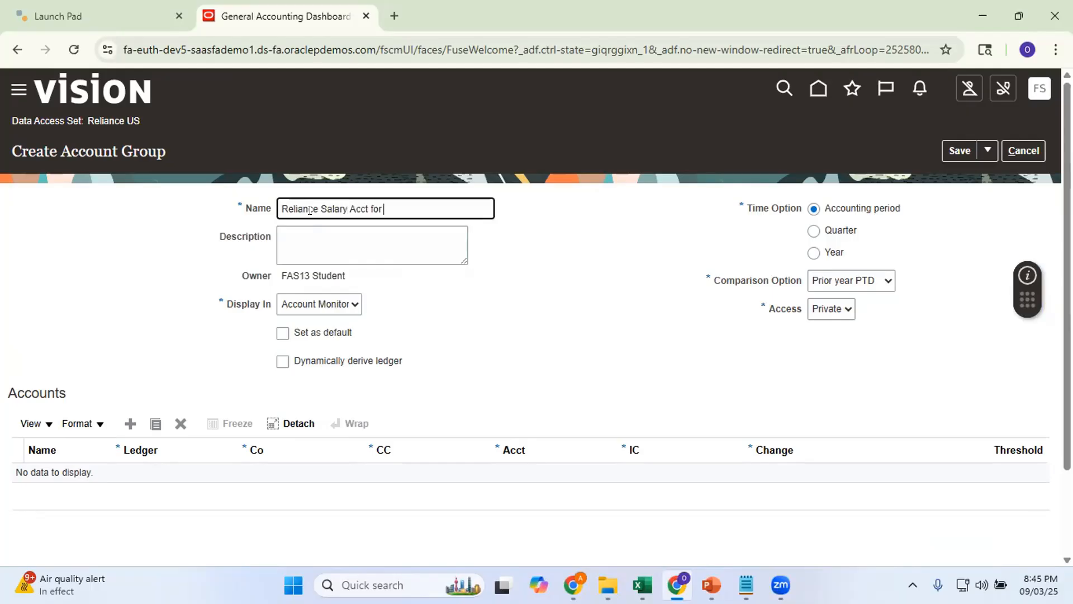
text(003 and 004)
key(Tab)
text(Reliance Sla)
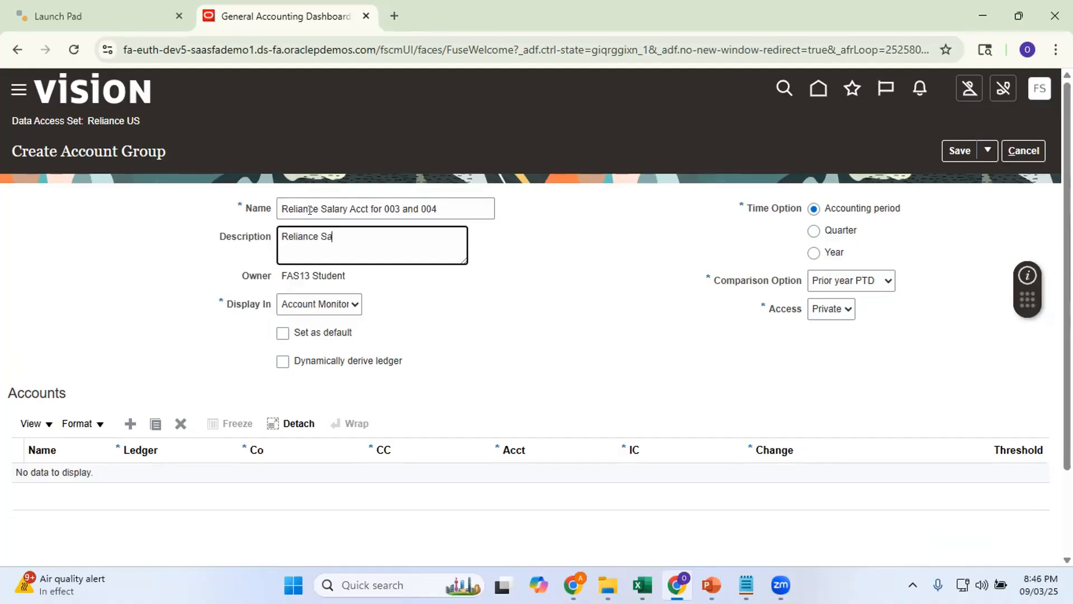
text(lary Account for 003)
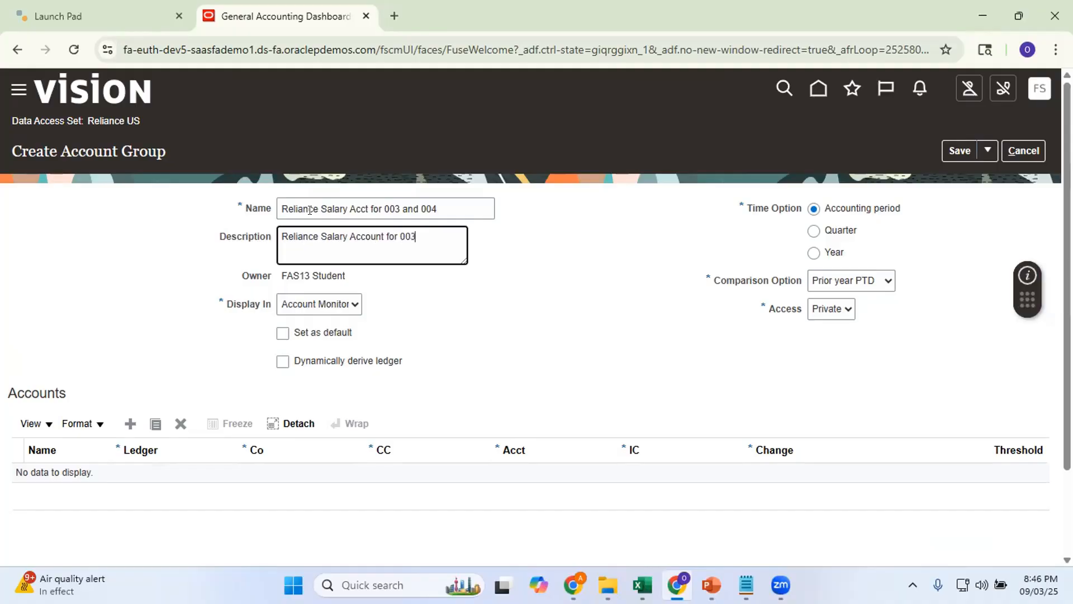
text( and 004 Companies)
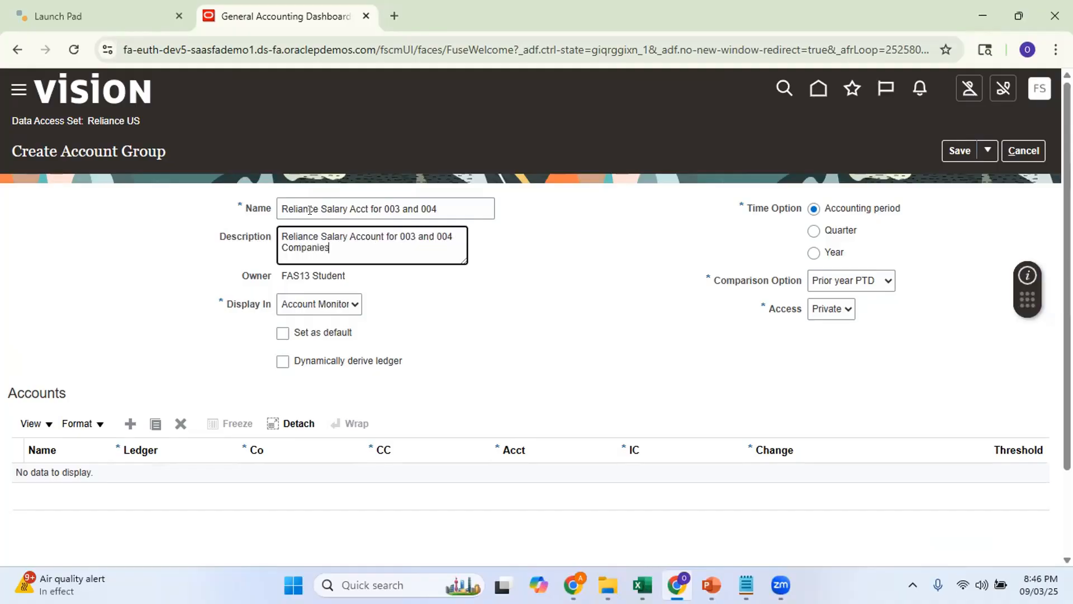
click(485, 311)
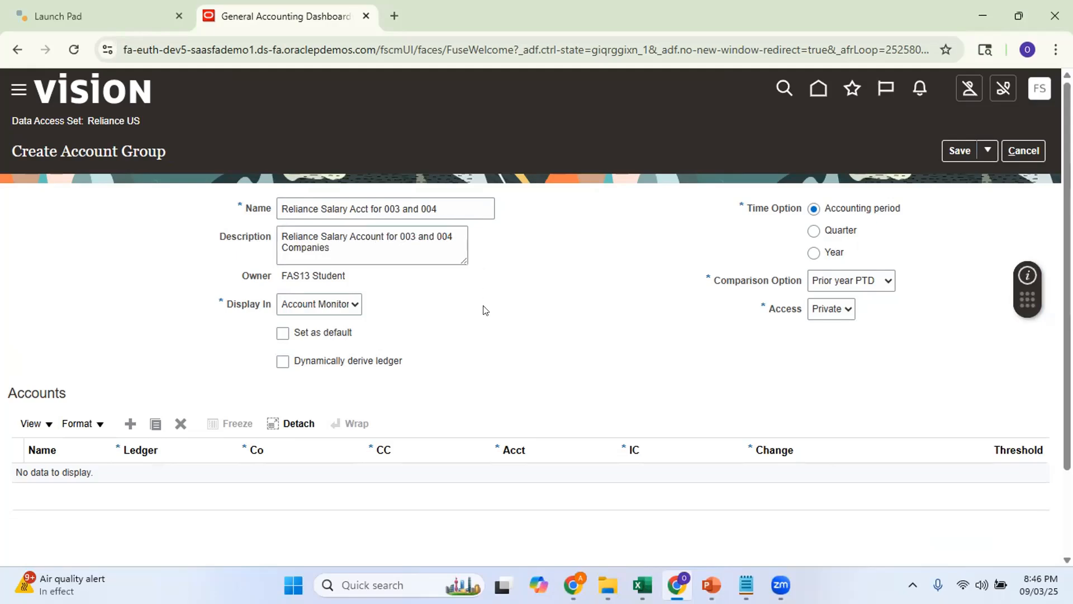
Keep the group displayed in Account Monitor, with comparison option Prior period PTD and Public access
click(347, 309)
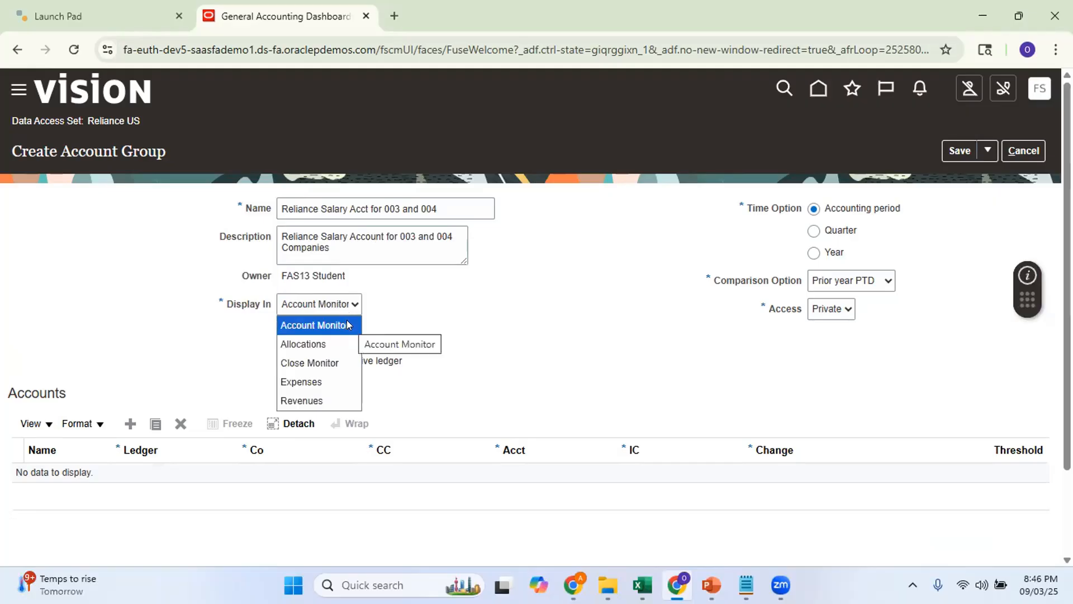
click(519, 327)
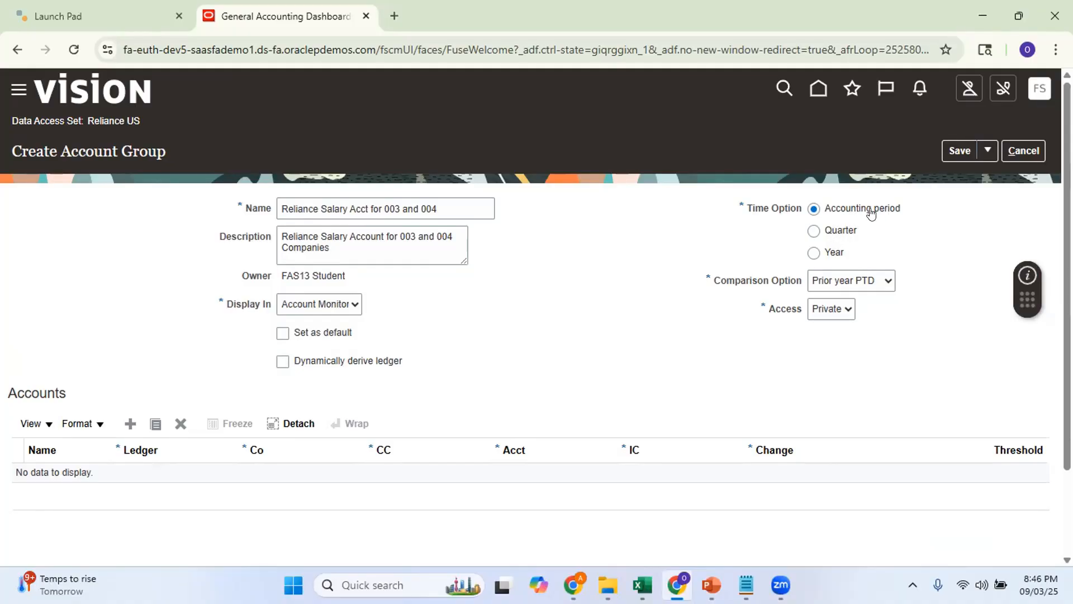
click(860, 281)
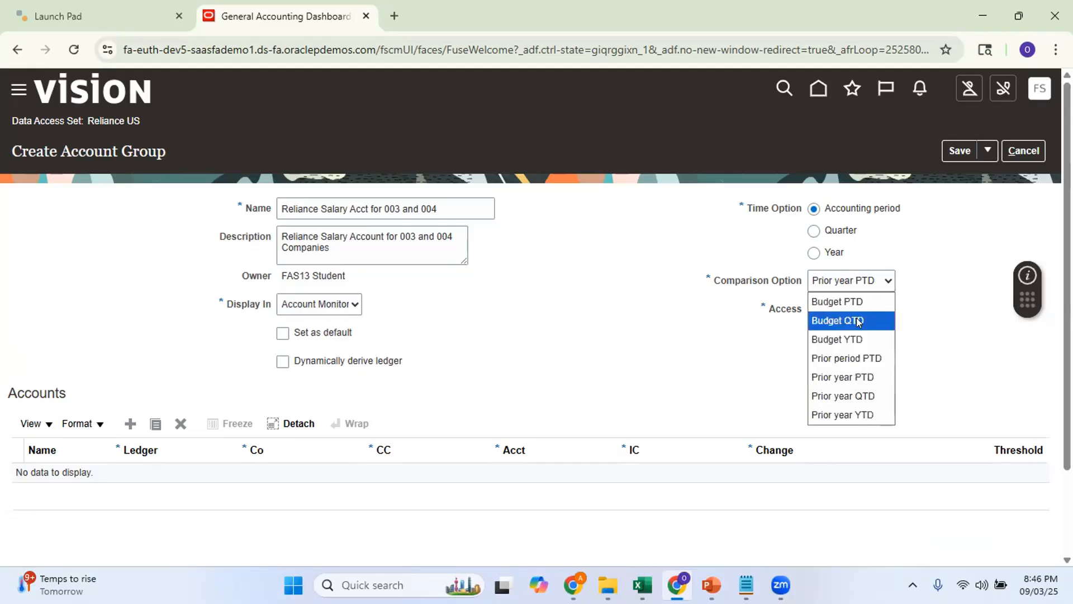
click(867, 362)
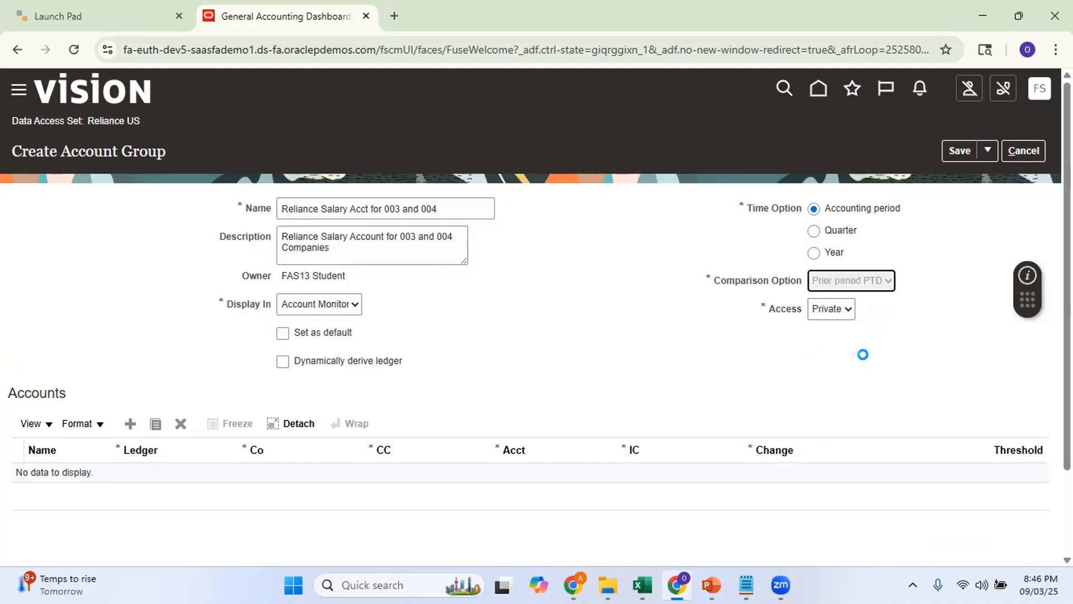
click(830, 313)
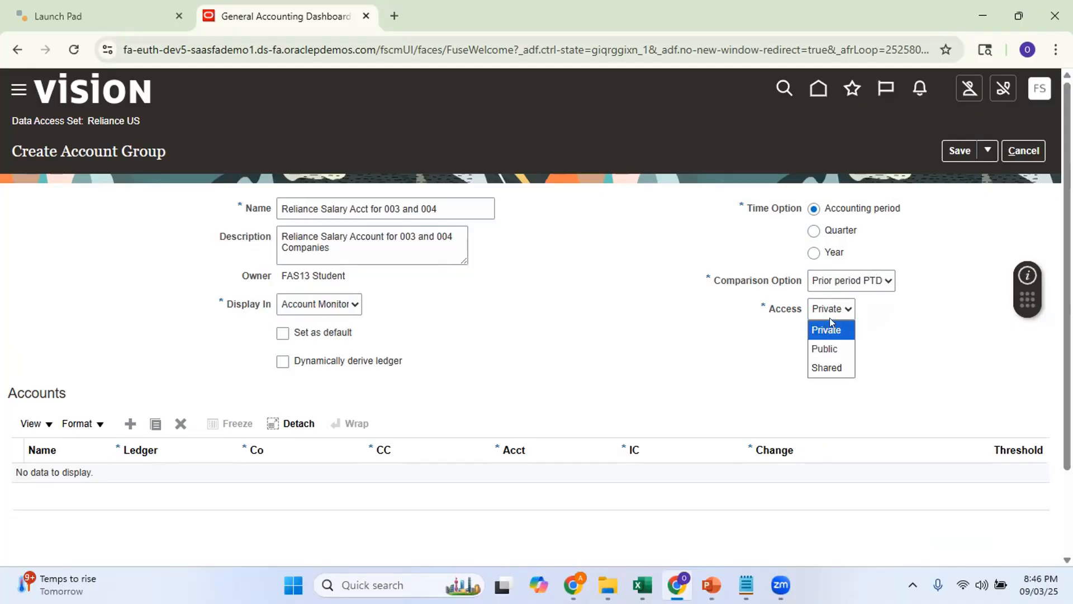
click(829, 347)
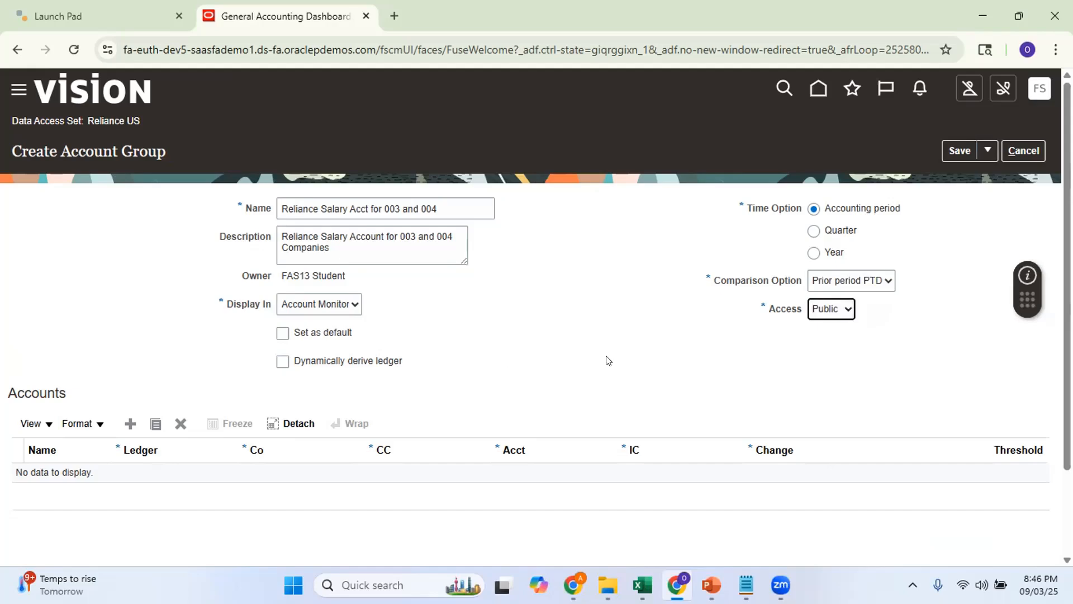
Add an account row named "Salary Acct for 003" with the Reliance US ledger
scroll(537, 335, down, 2)
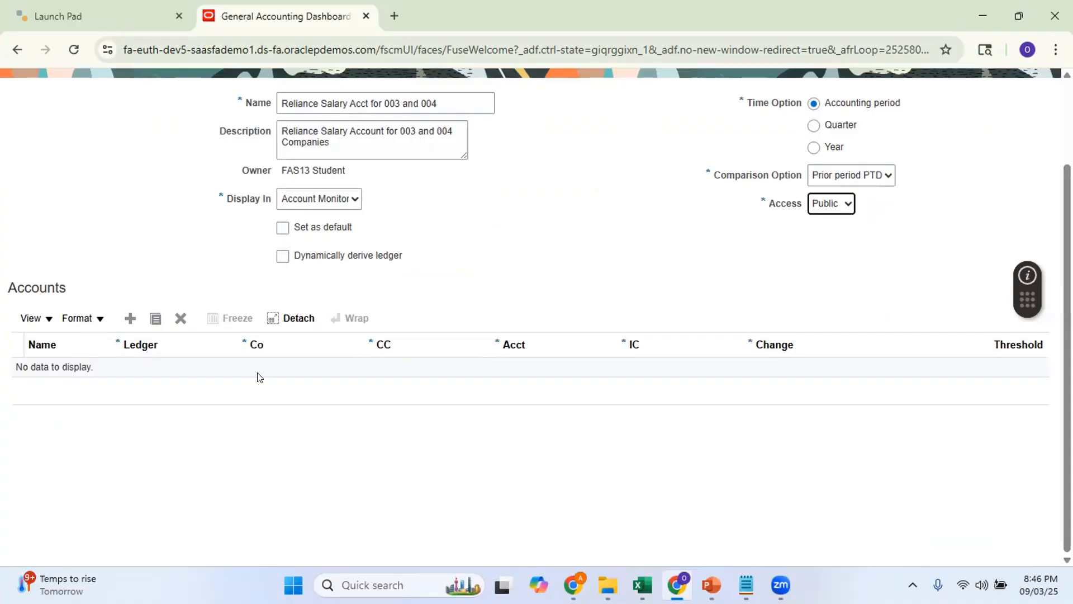
click(130, 318)
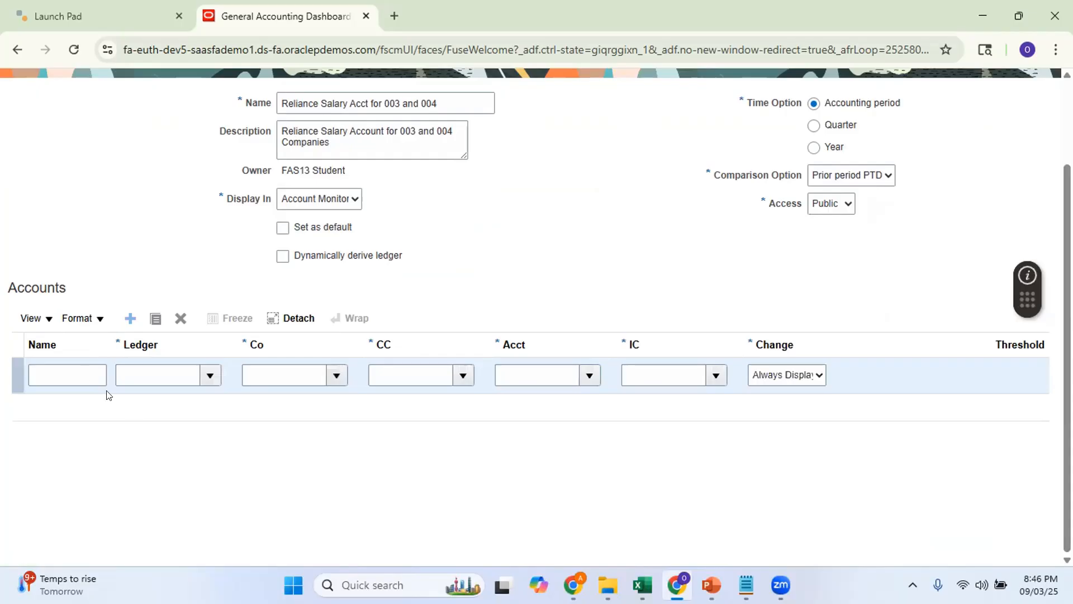
click(72, 373)
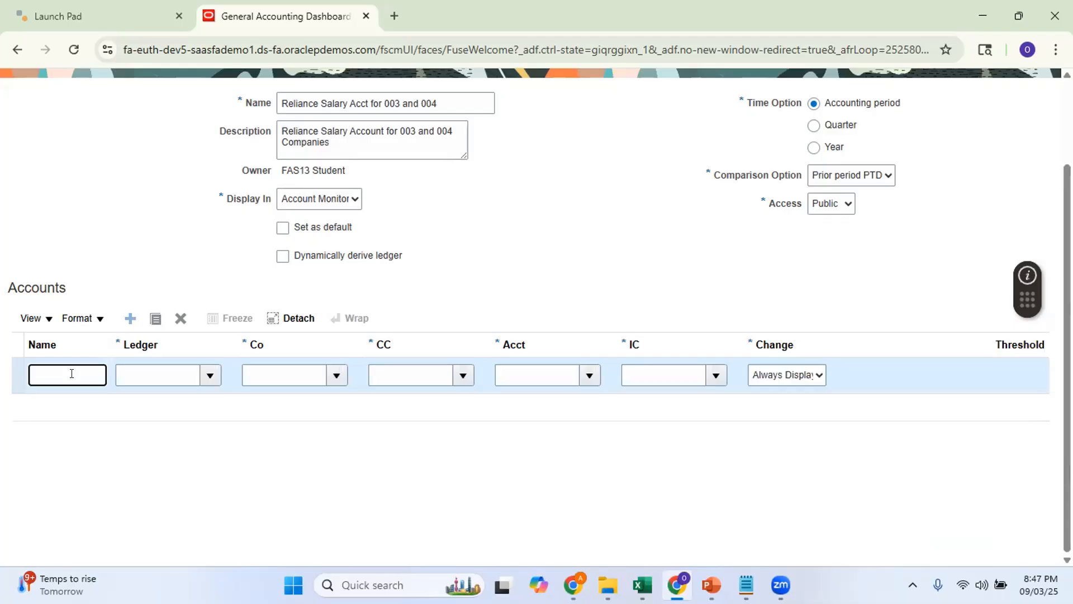
text(Sala)
text(ry)
text( Acct for )
text(003)
click(210, 375)
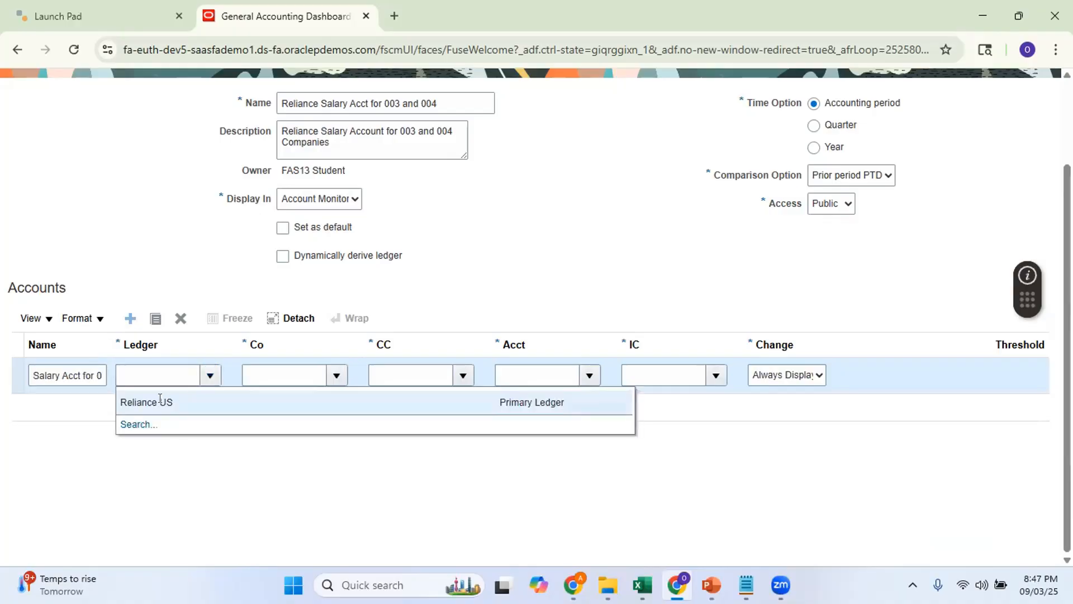
click(162, 400)
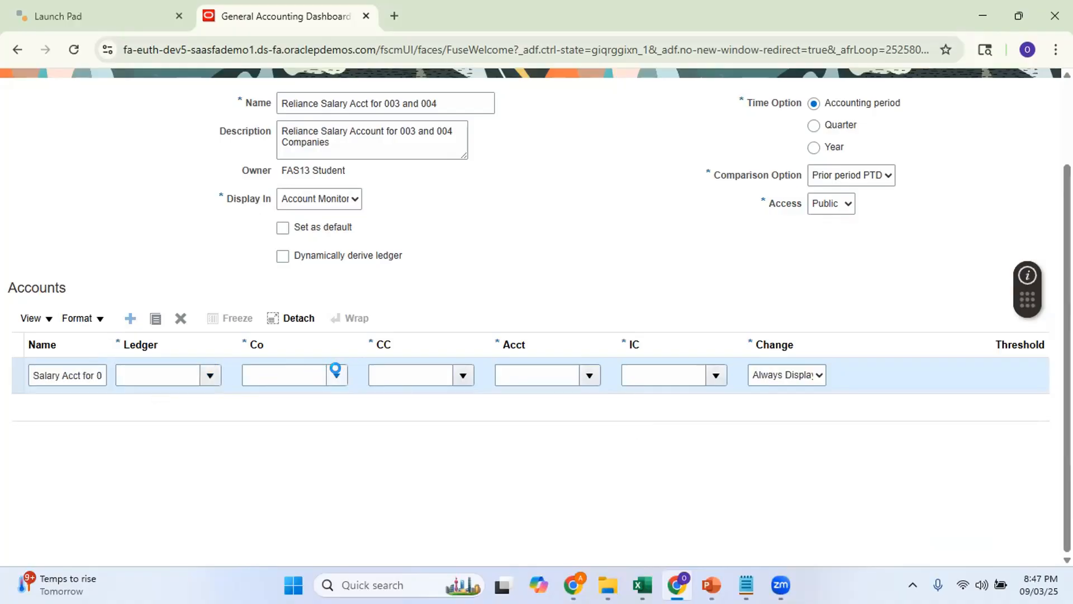
Set the new row's company to 003 and its cost center to All CostCenter Values
click(336, 375)
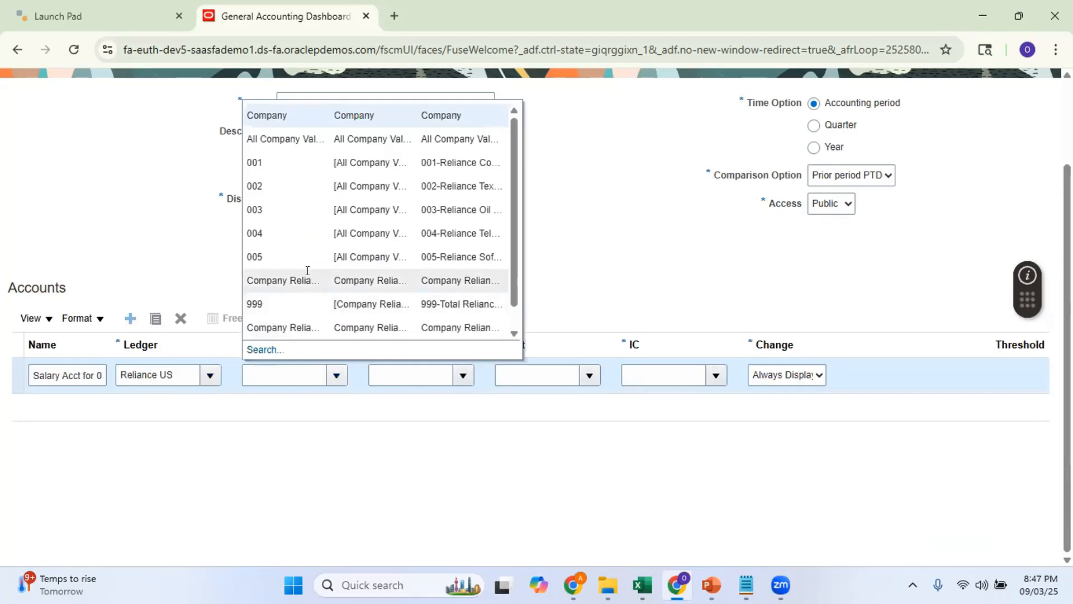
click(279, 209)
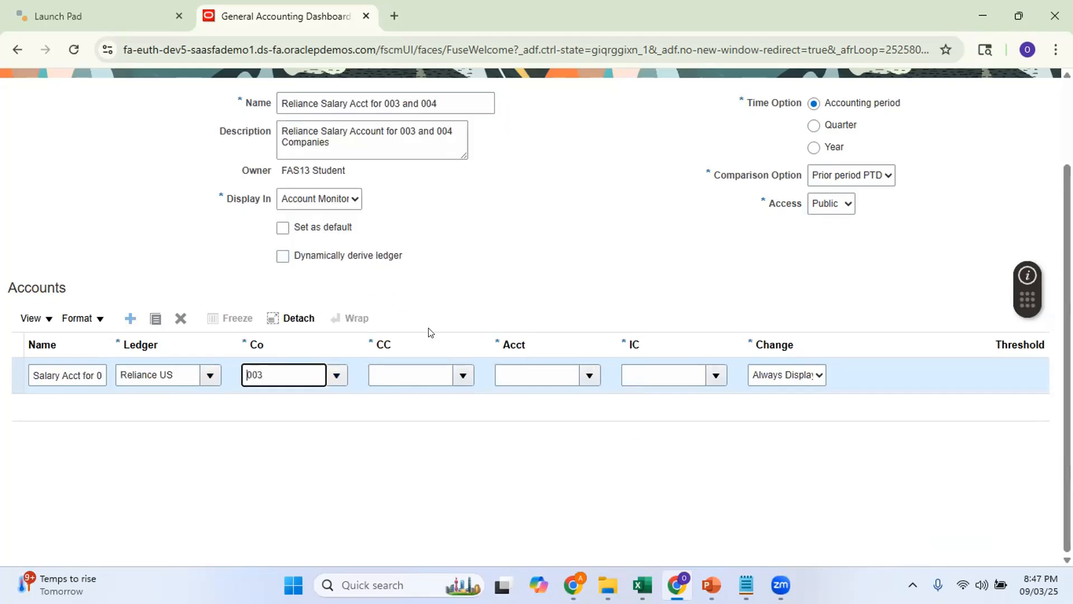
click(463, 375)
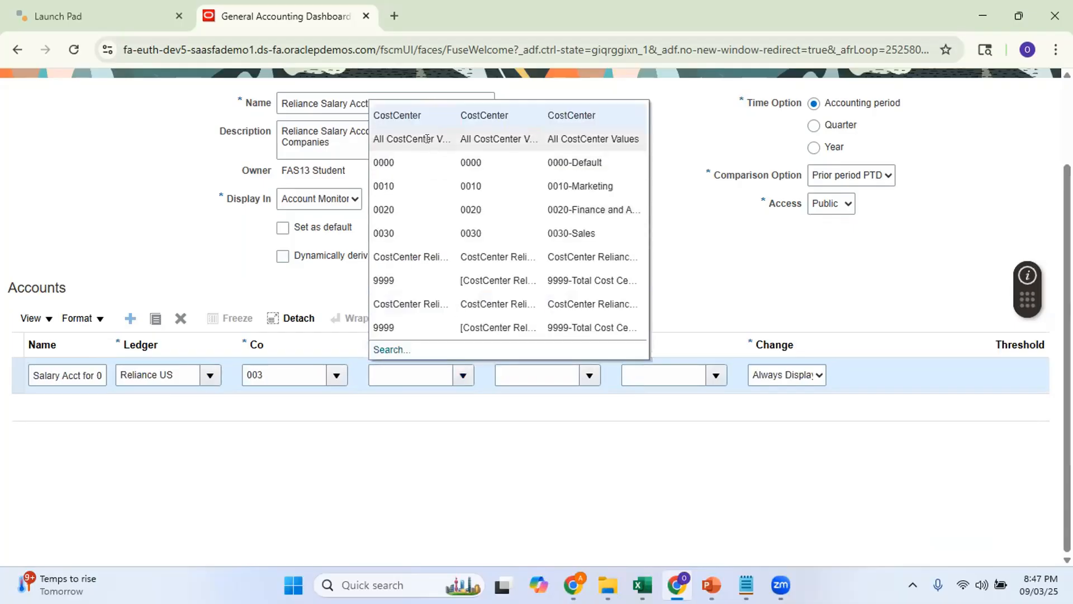
click(426, 138)
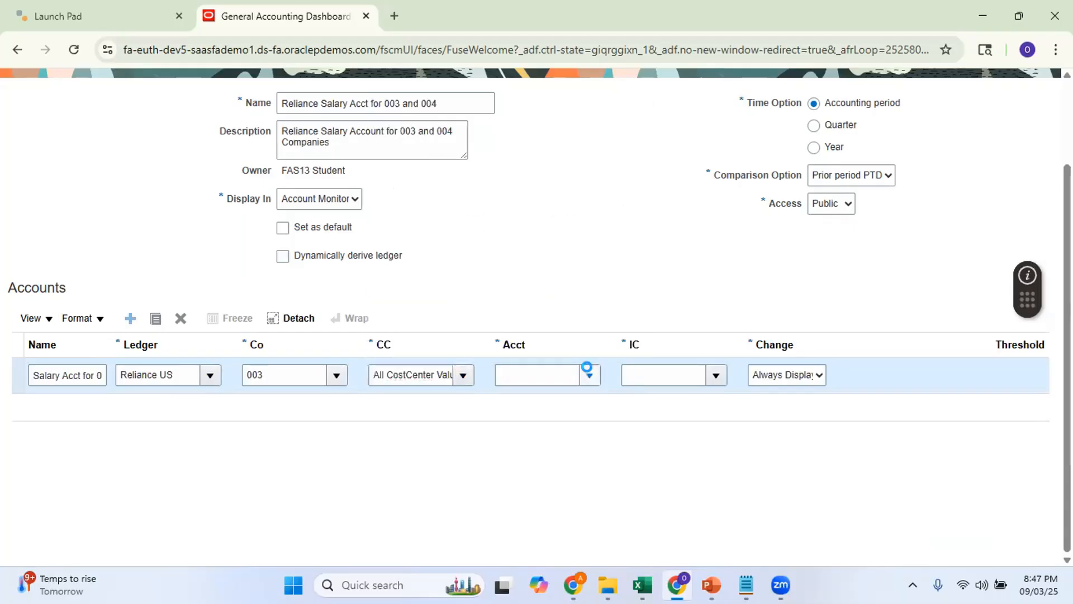
Search the account values for 52 and assign 52151-Sales Salaries to the company 003 row
click(590, 375)
click(512, 349)
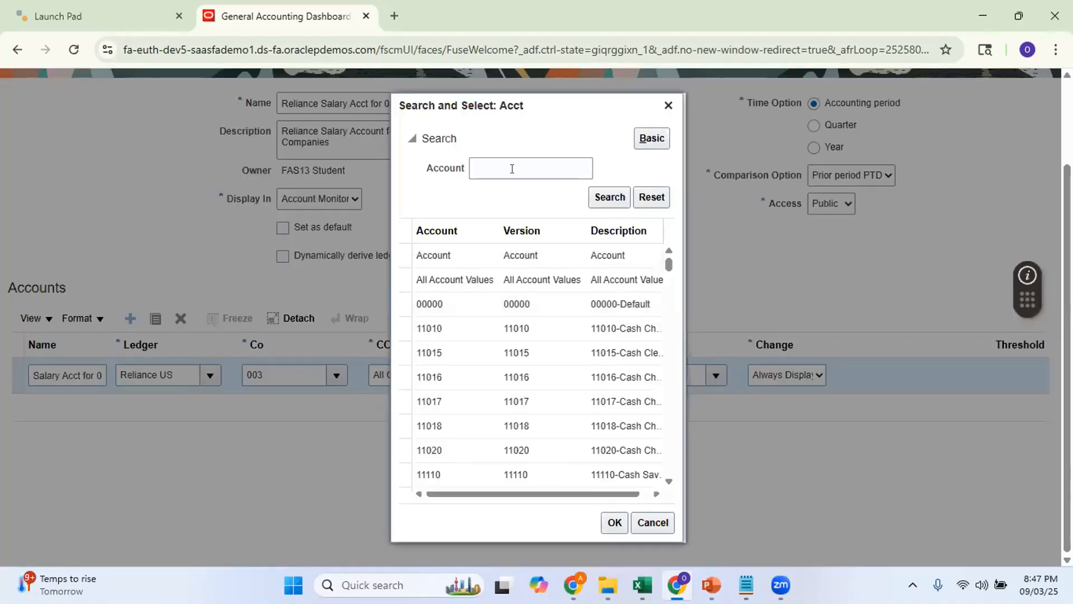
click(511, 168)
text(52)
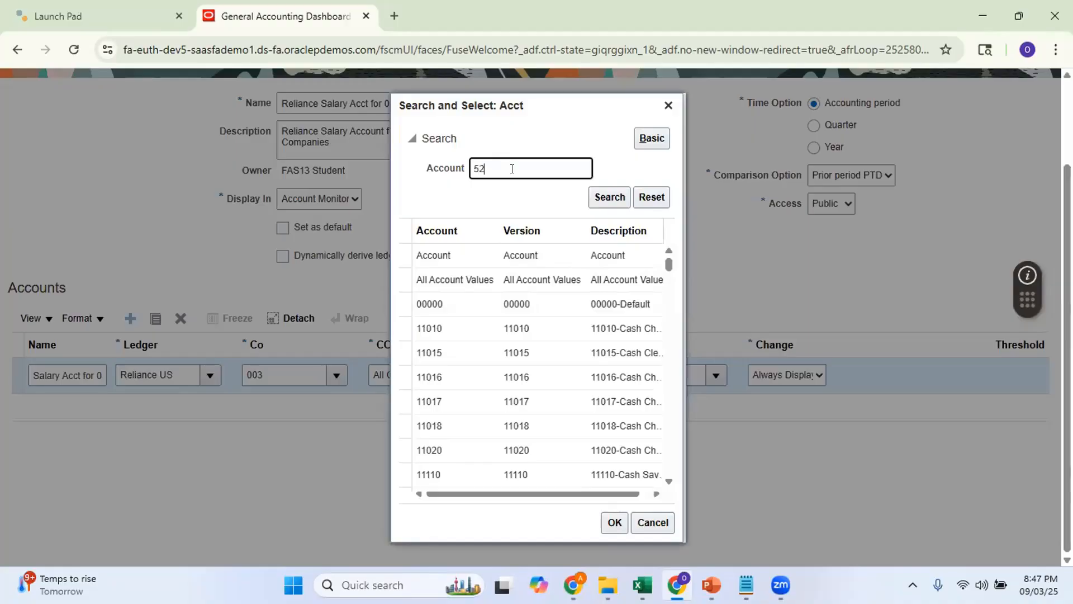
click(610, 197)
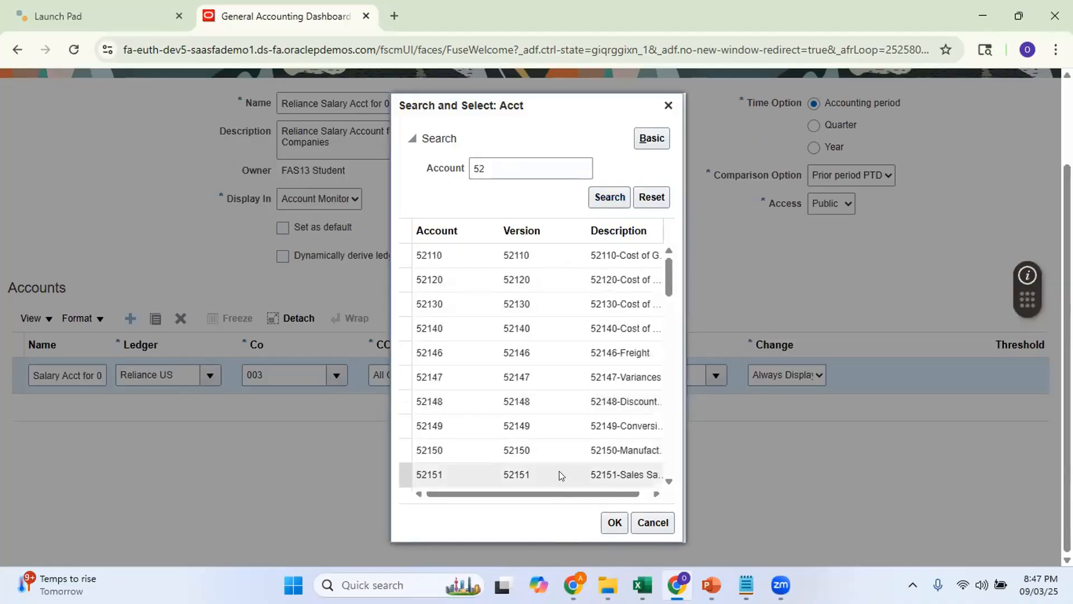
click(560, 475)
drag(598, 495, 607, 495)
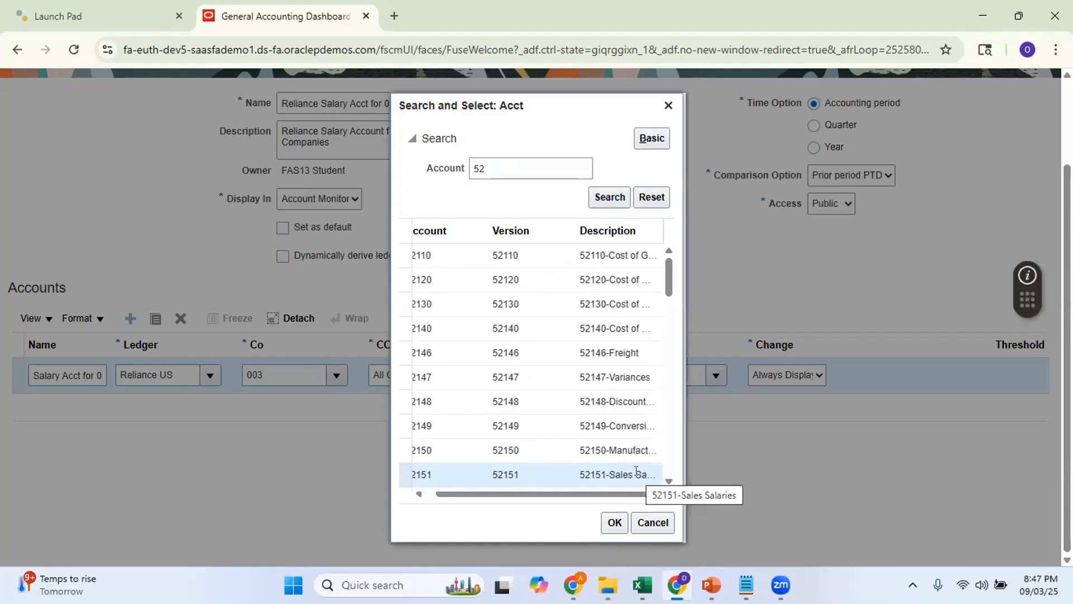
click(615, 522)
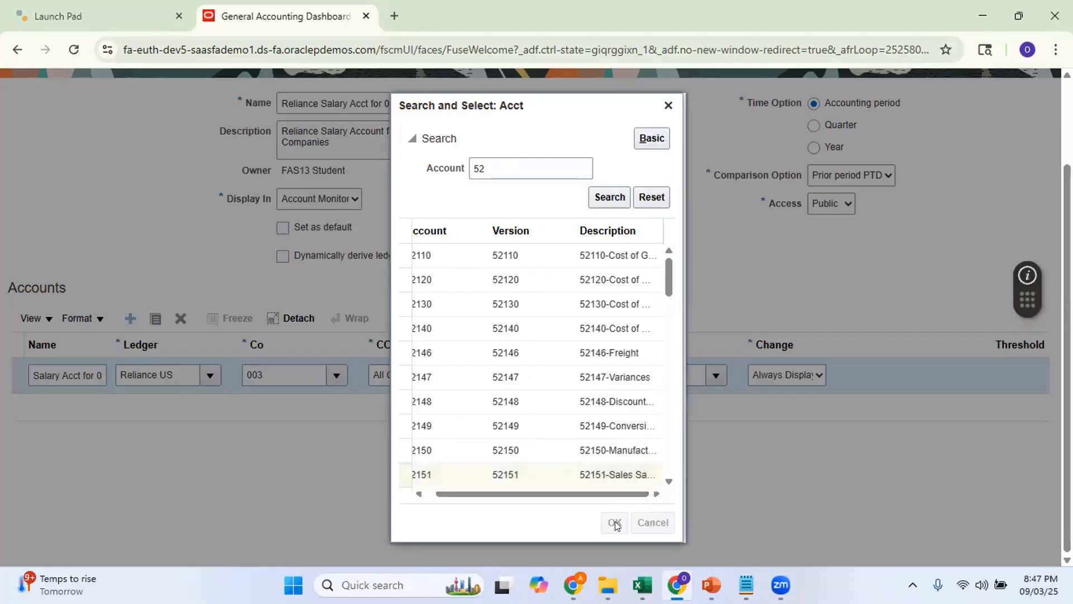
Set the company 003 row's intercompany segment to All IntCo Values, keeping the change option at Always Display
click(716, 376)
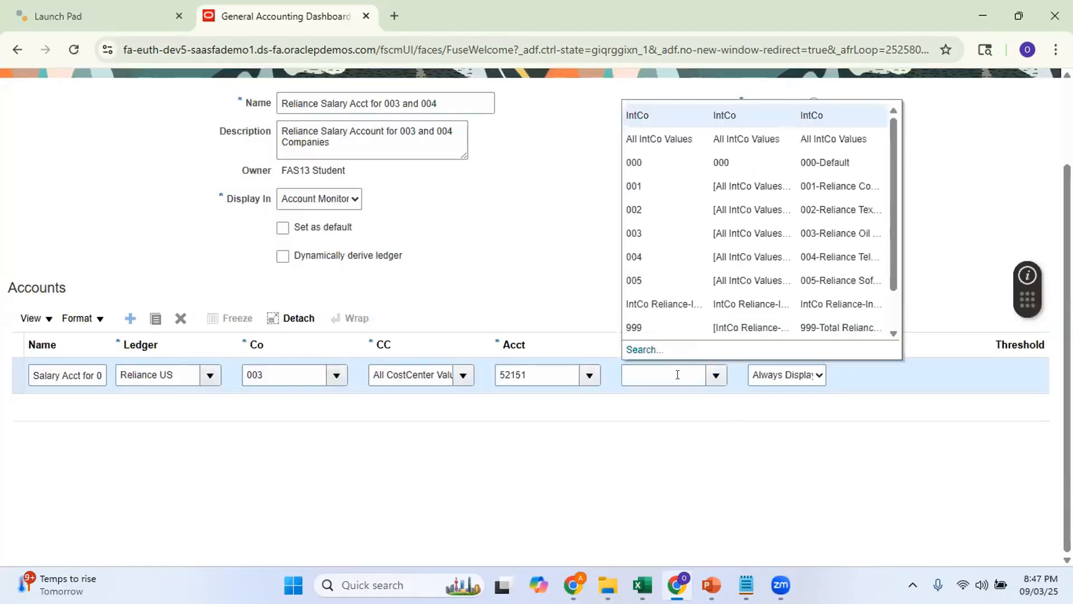
click(660, 139)
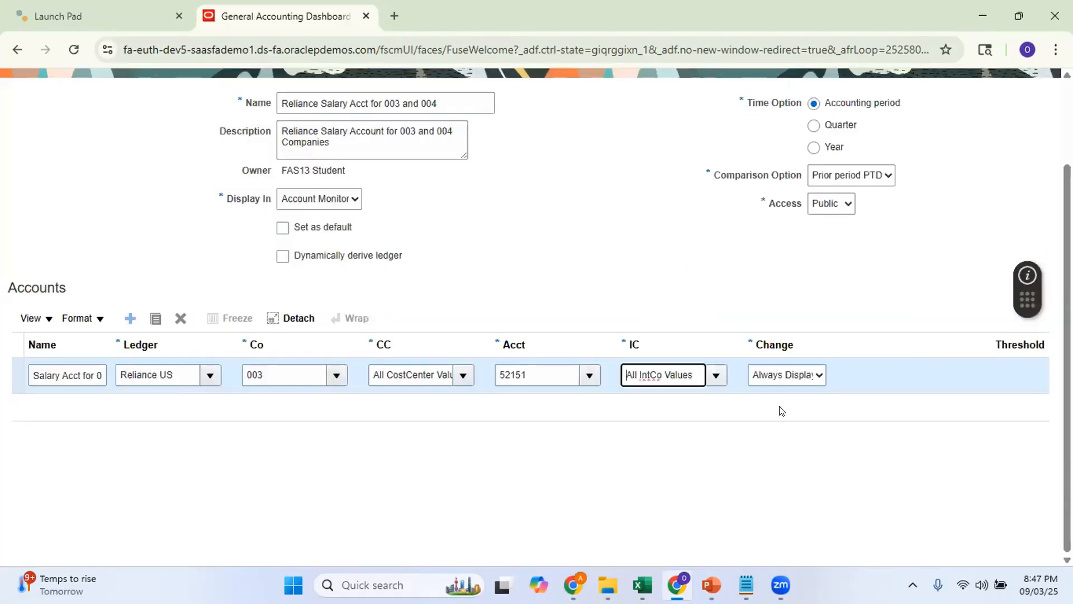
click(805, 383)
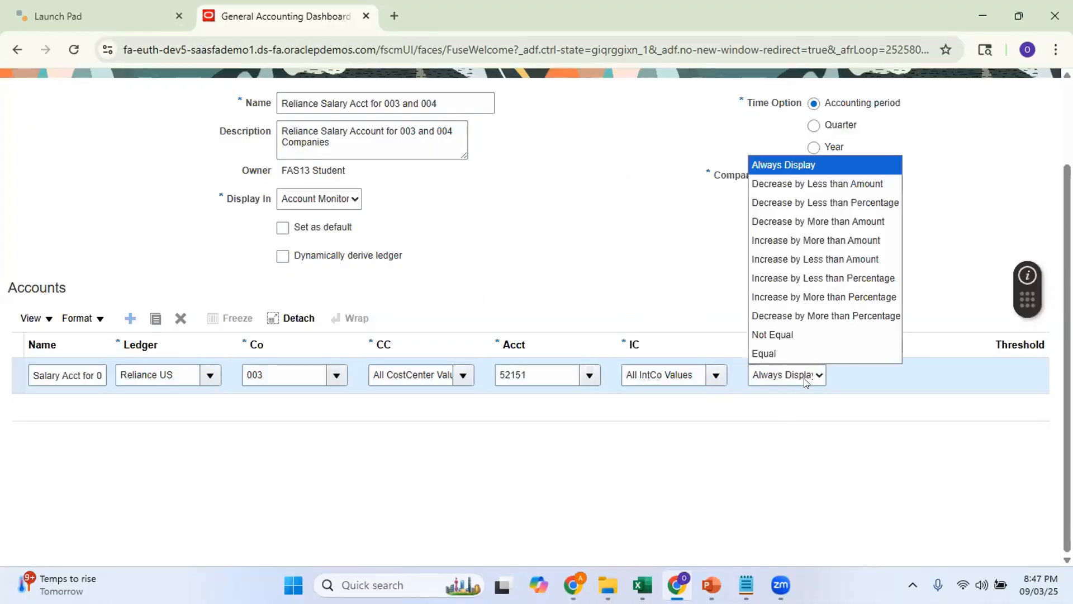
click(812, 412)
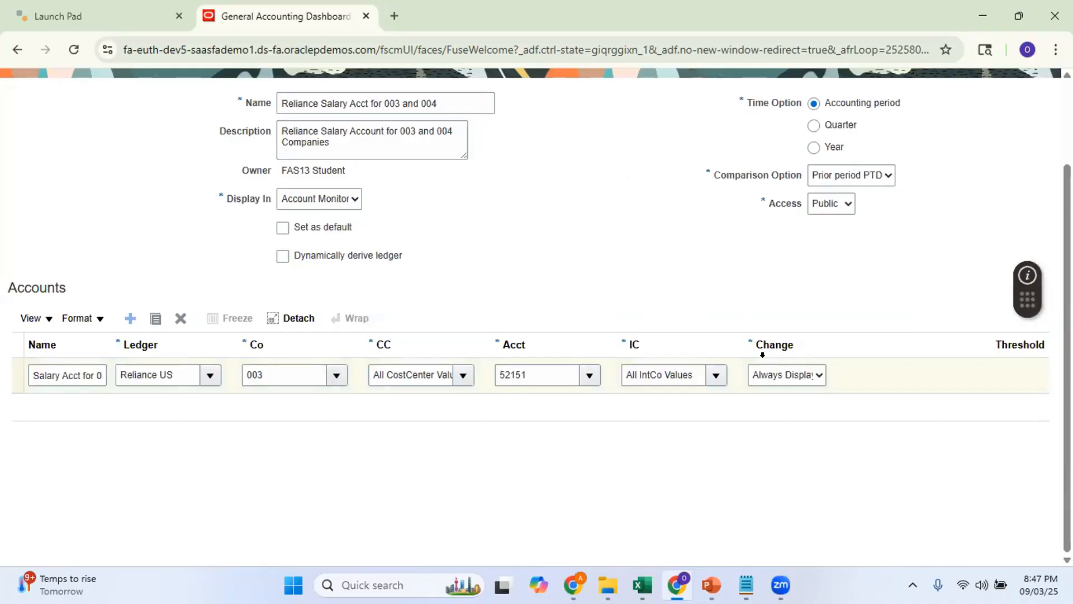
Add a second account row named "Salary Acct for 004" with the Reliance US ledger
click(130, 318)
click(65, 376)
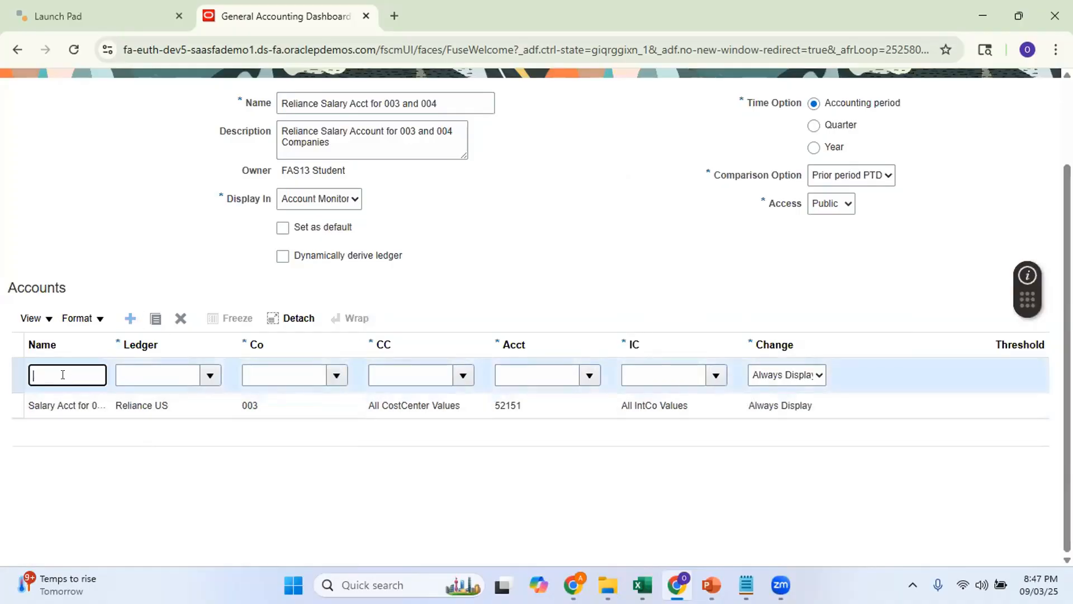
text(Salary Acct for 004)
click(210, 375)
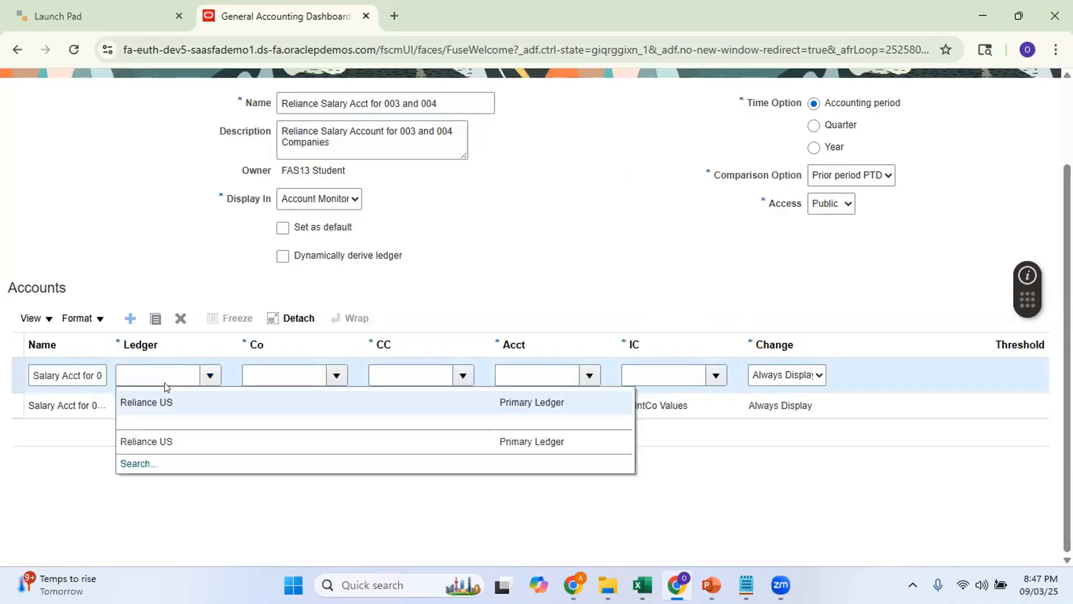
click(150, 402)
Set the second row's company to 004 and its cost center to All CostCenter Values
click(336, 375)
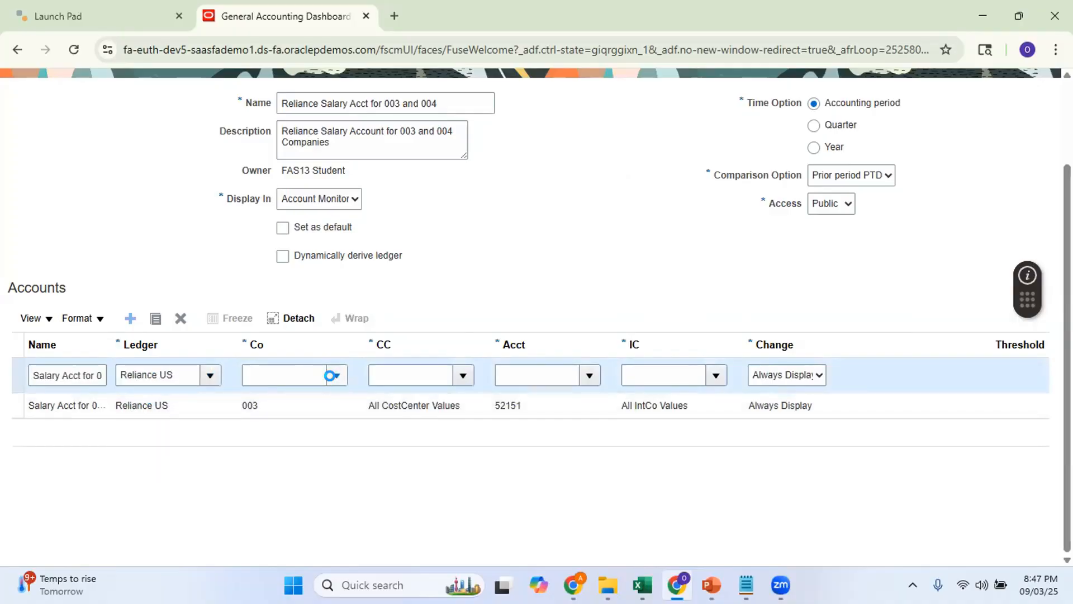
click(295, 238)
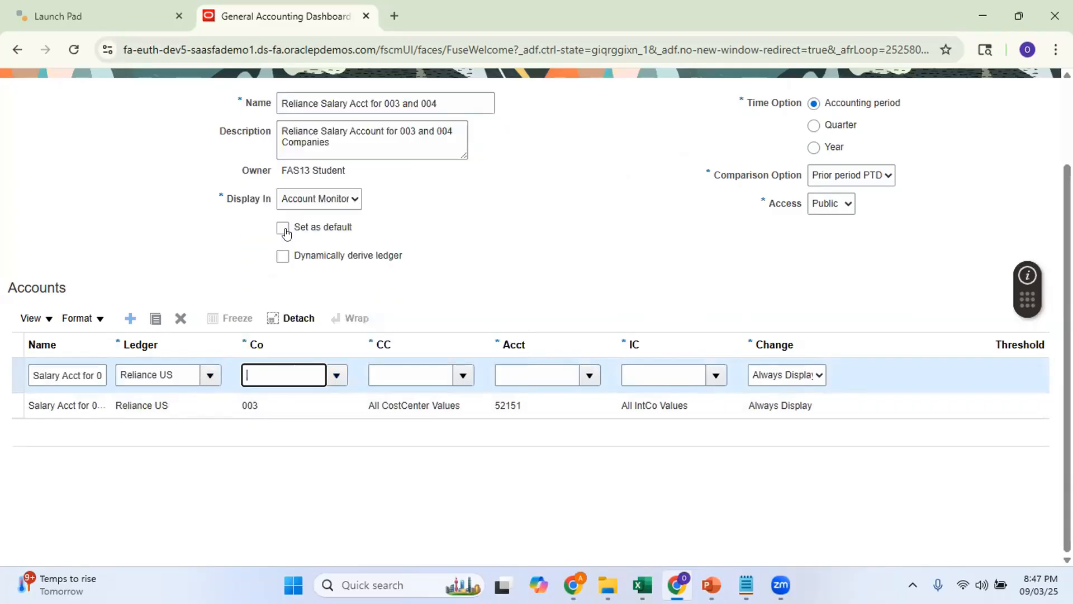
click(458, 373)
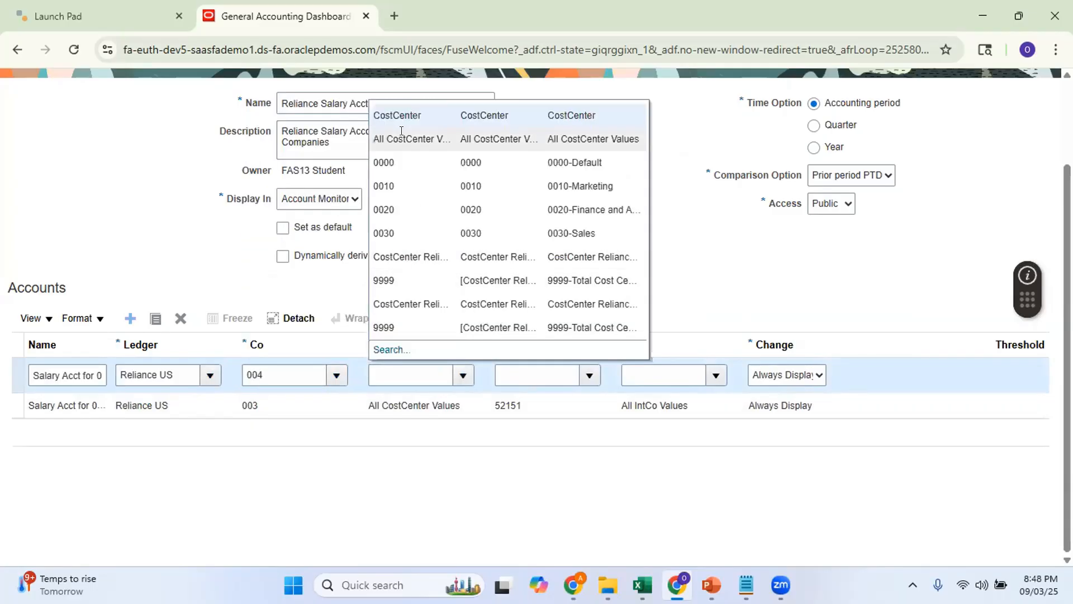
click(407, 140)
Search for account 52151 and assign it to the company 004 row, with All IntCo Values as the intercompany segment
click(591, 376)
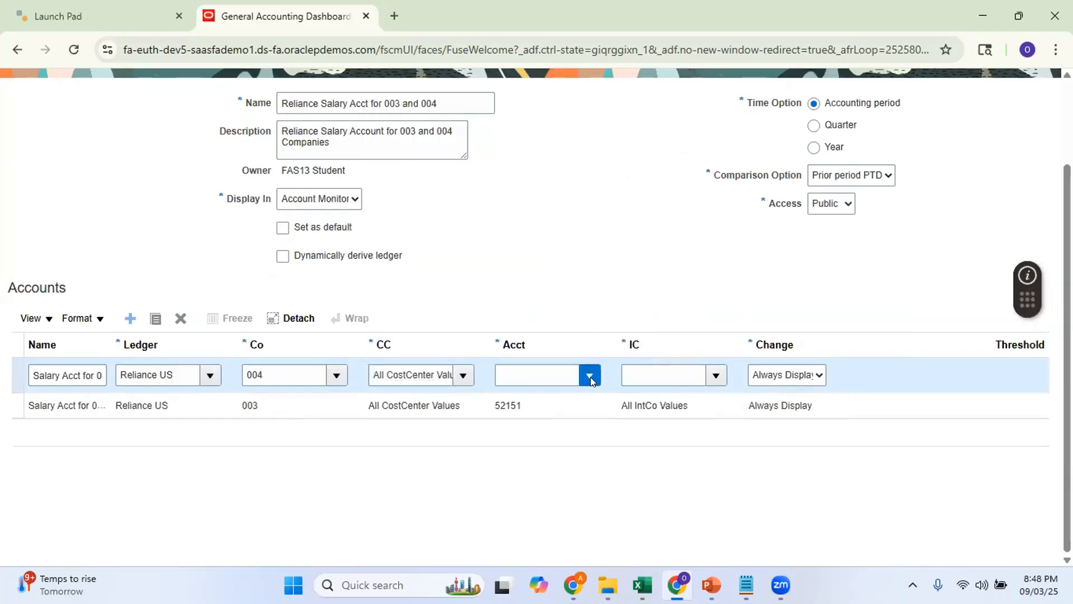
click(522, 349)
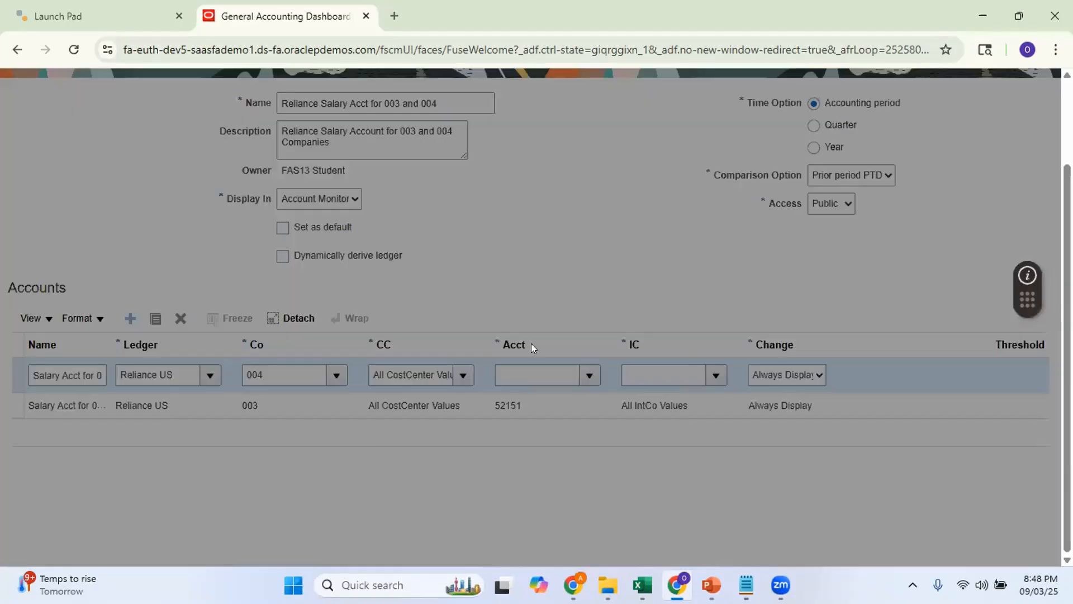
click(508, 171)
text(52151)
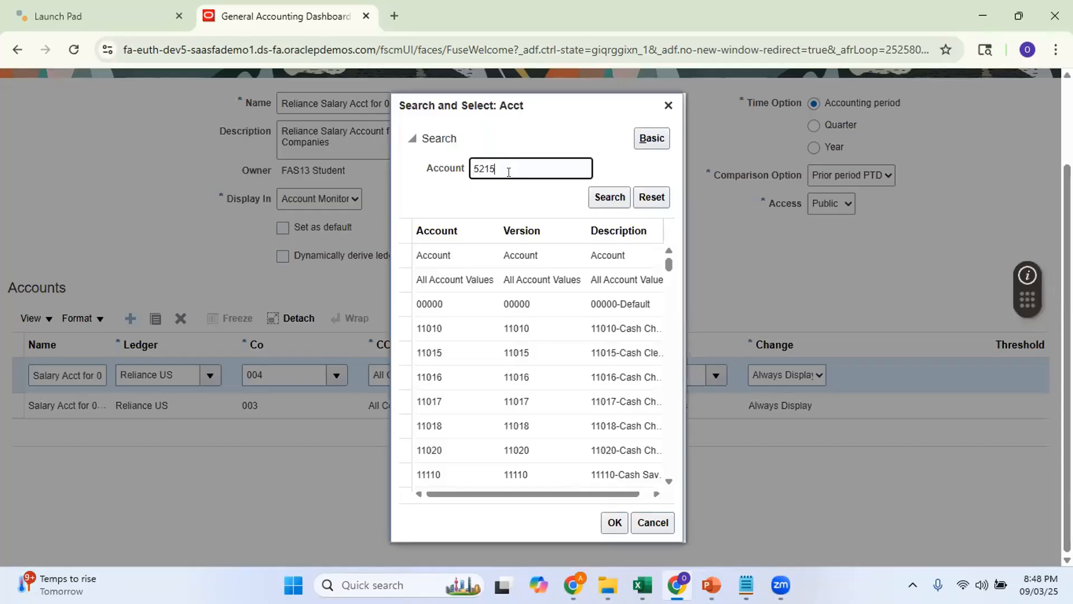
click(606, 199)
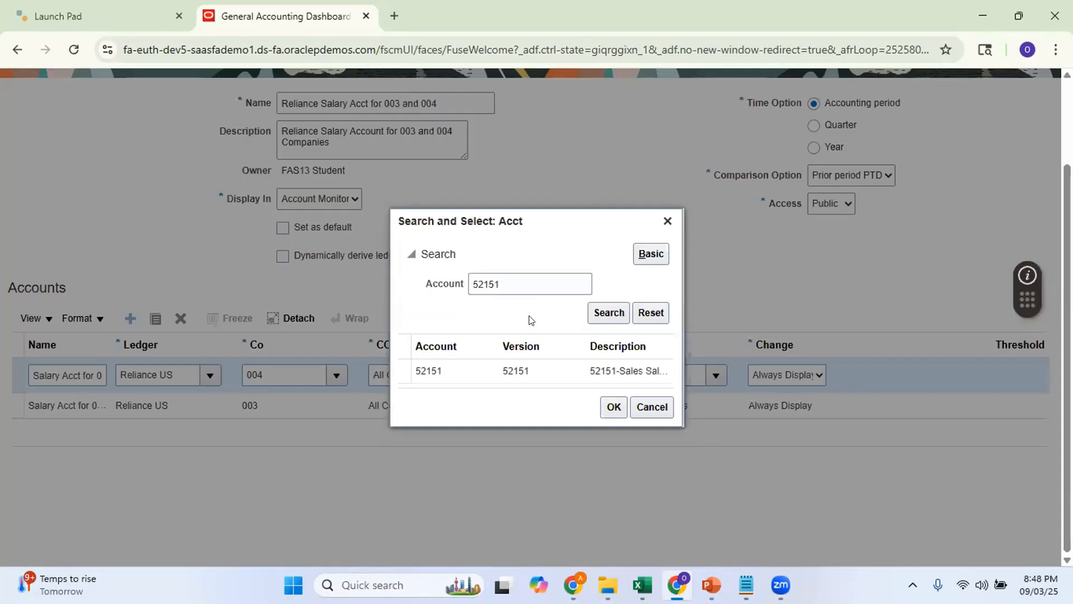
click(587, 376)
click(611, 412)
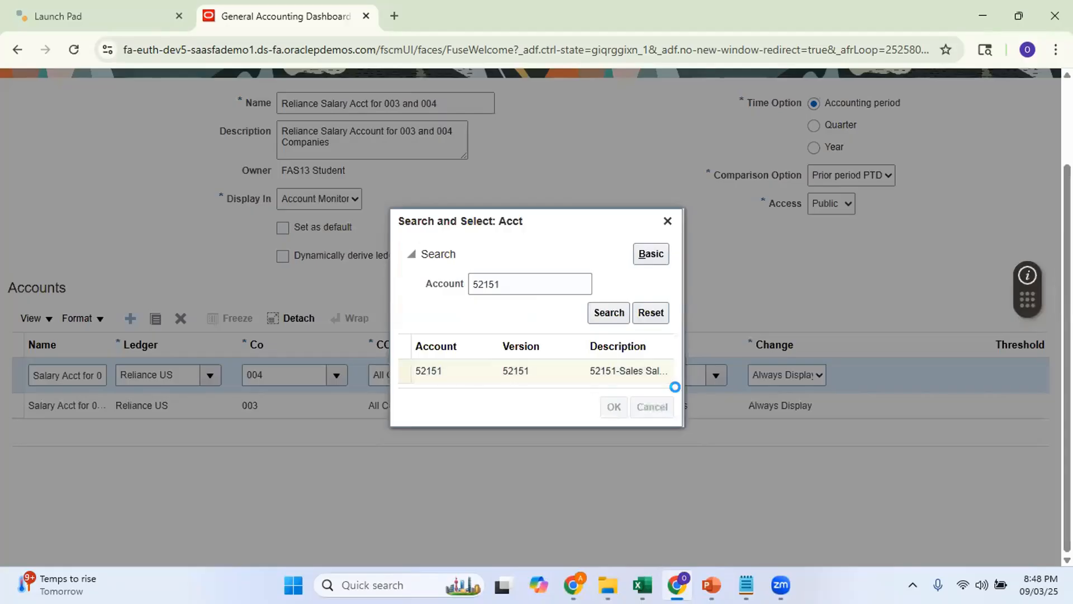
click(713, 380)
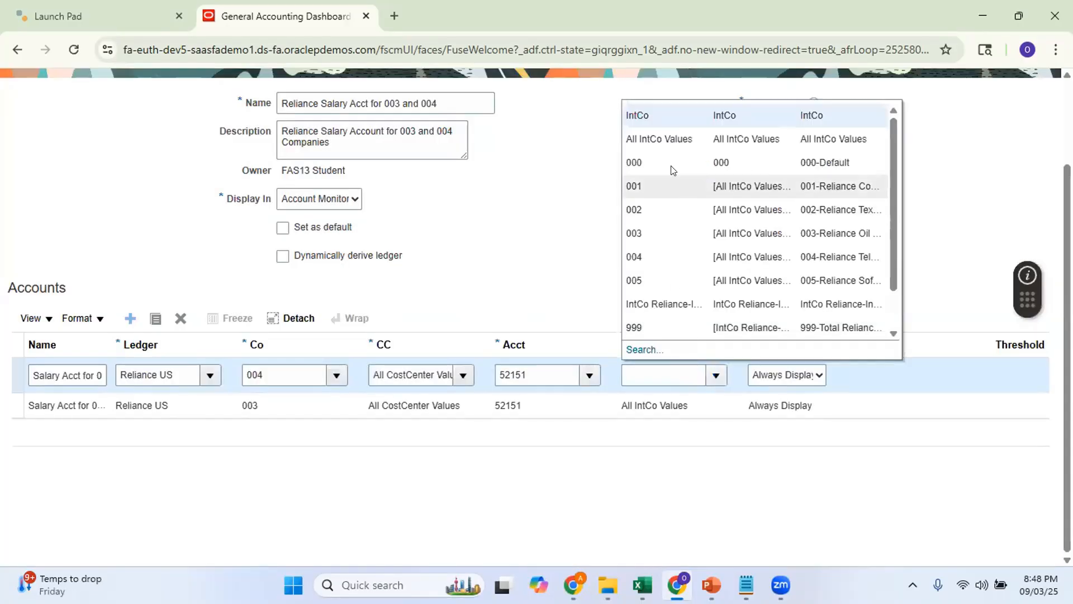
click(670, 139)
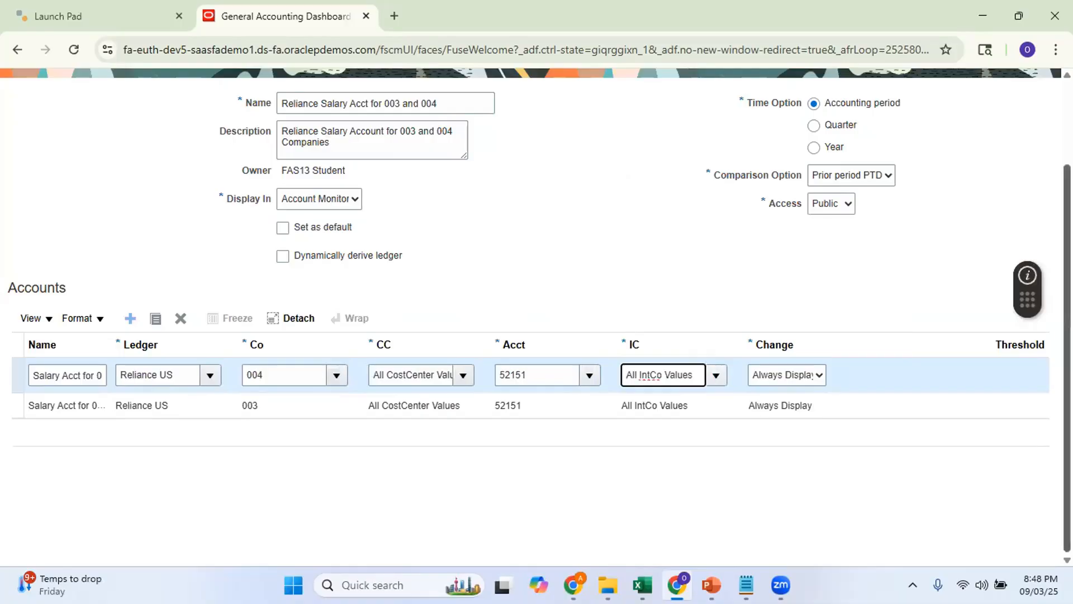
Make the account group the default, save it with the new default accepted, and return to the General Accounting Dashboard
scroll(960, 150, up, 2)
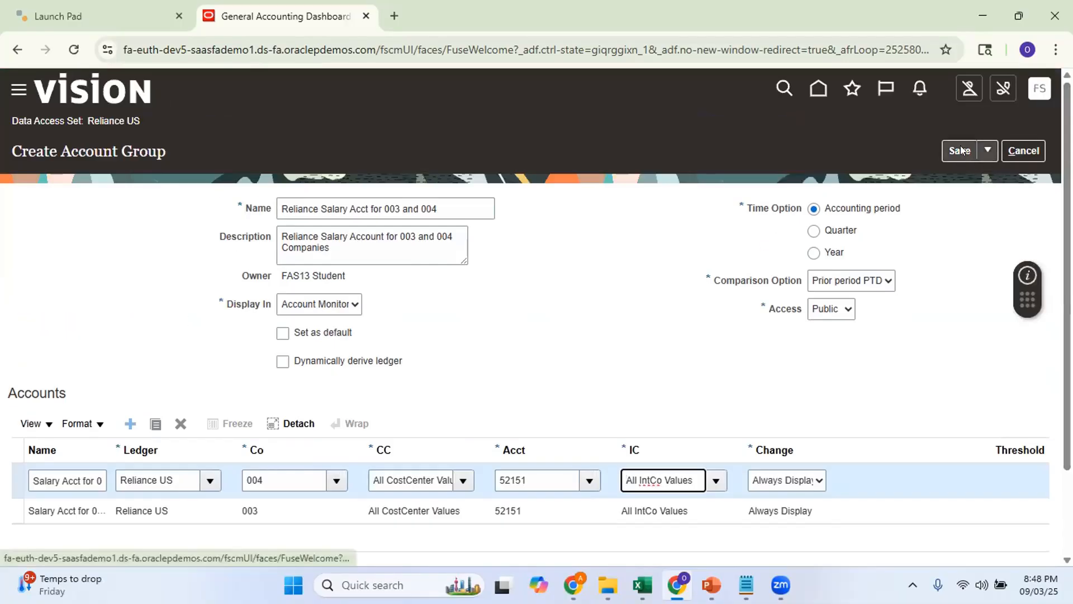
click(283, 333)
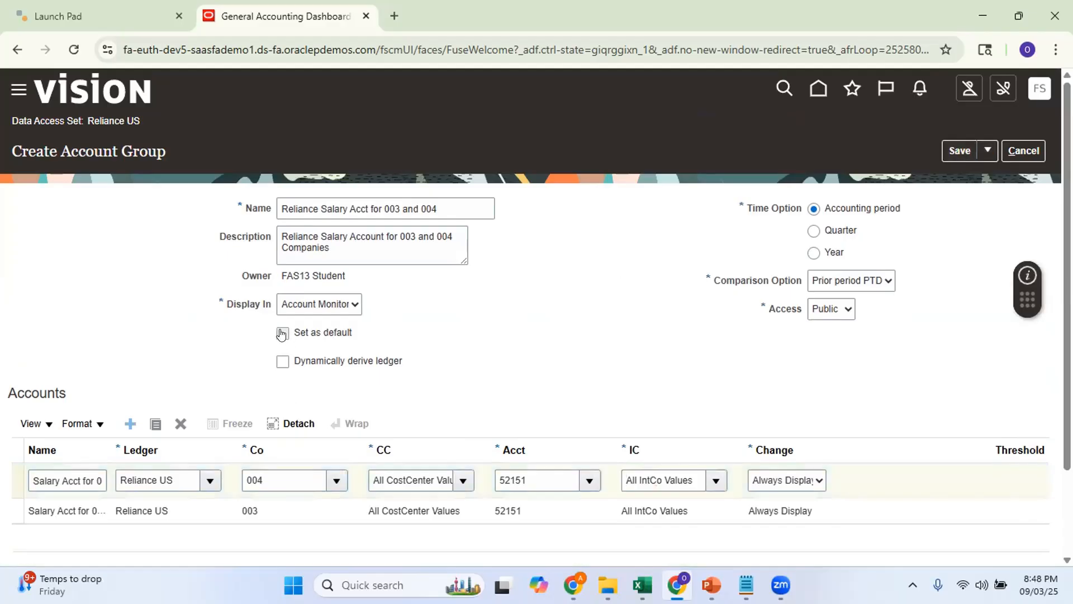
click(960, 150)
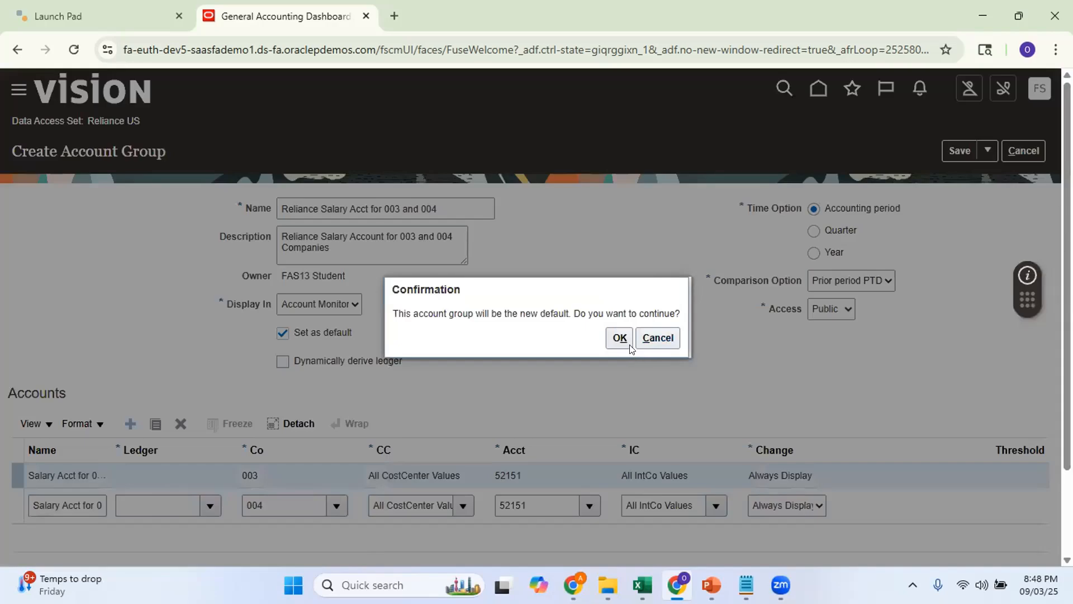
click(618, 336)
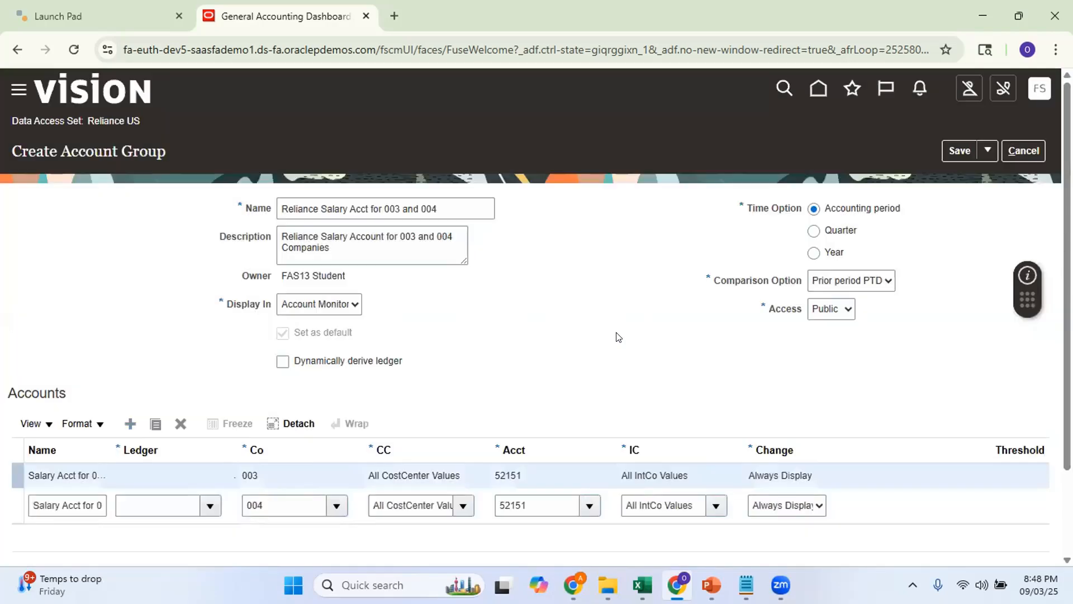
click(1023, 150)
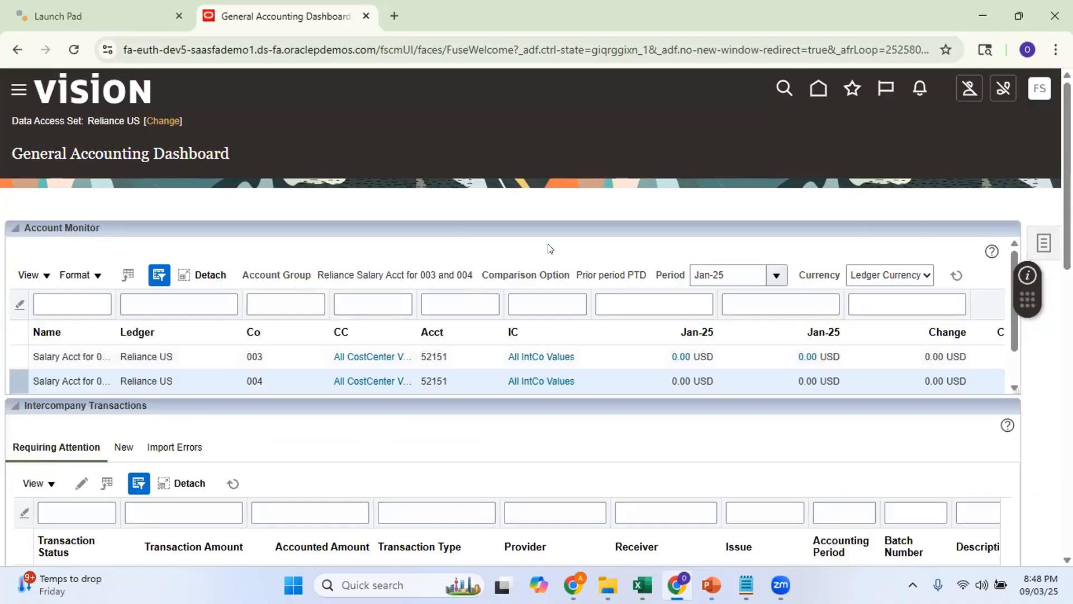
Review the salary account balances in the Account Monitor for period Jul-25 and then Aug-25
click(777, 276)
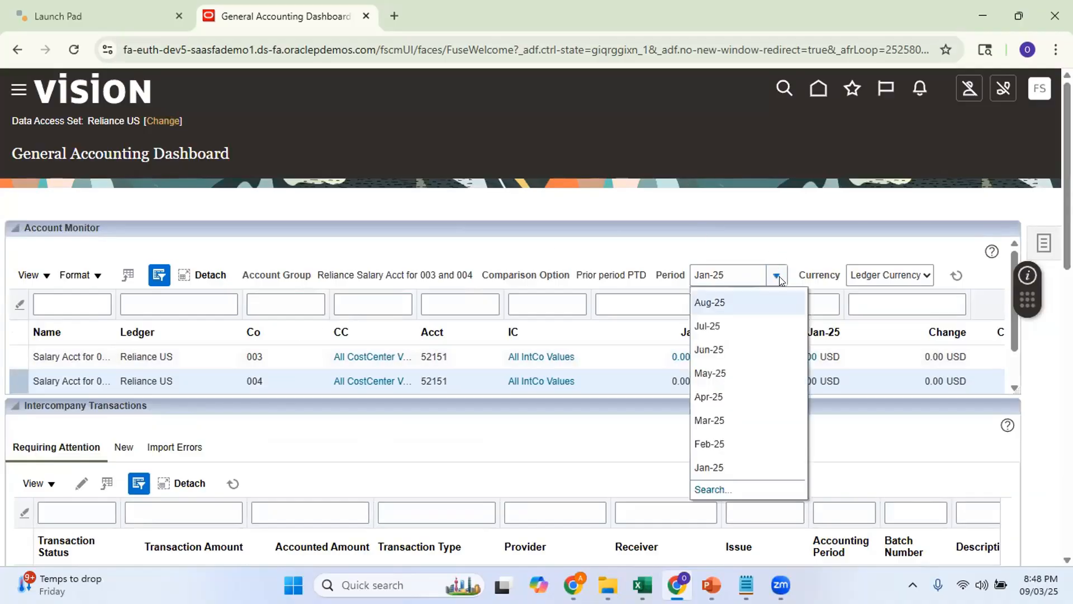
click(707, 324)
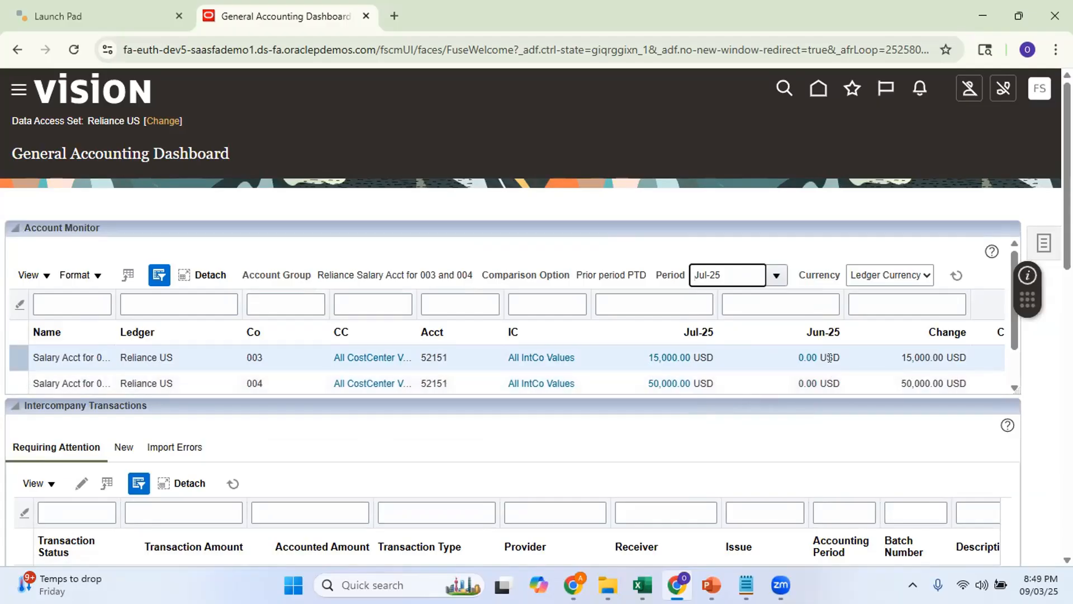
click(774, 279)
click(716, 302)
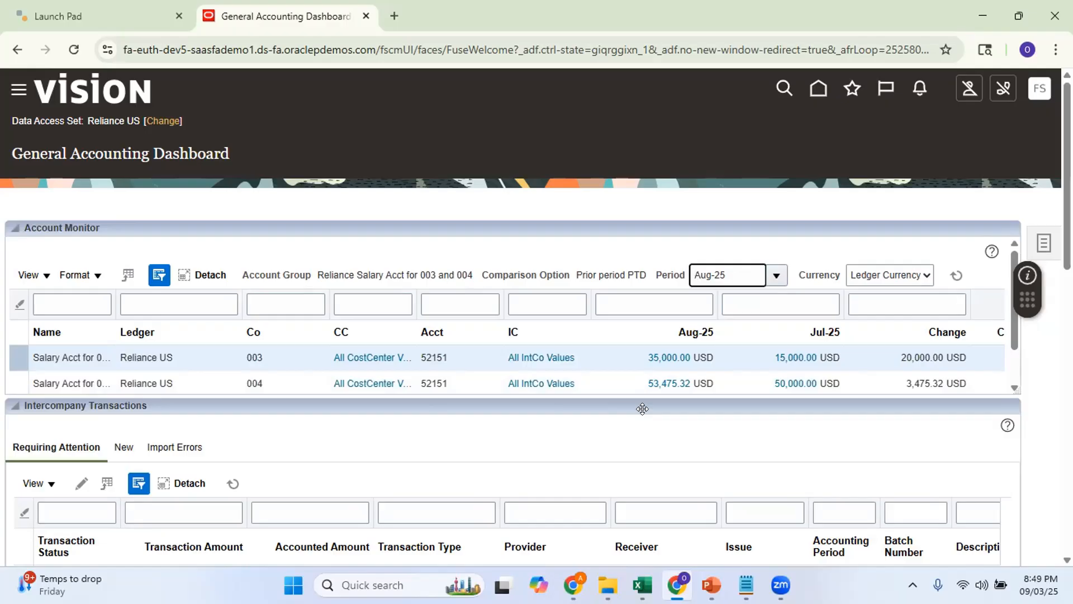
Switch to the PowerPoint presentation to read the Pre-Requisites slide, and return to the accounting dashboard in Chrome
mouse_move(711, 585)
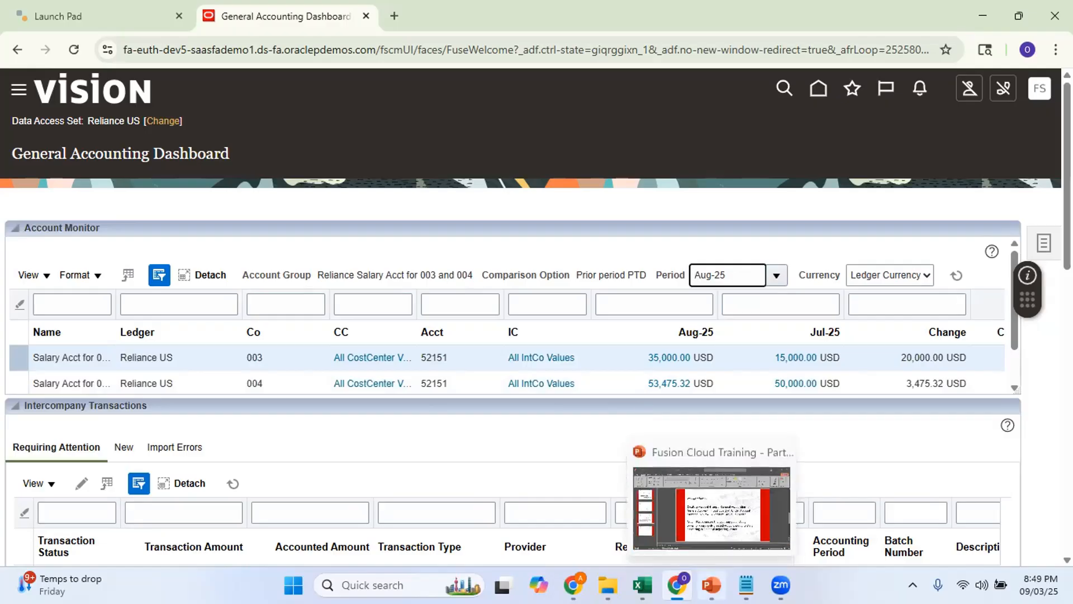
click(733, 531)
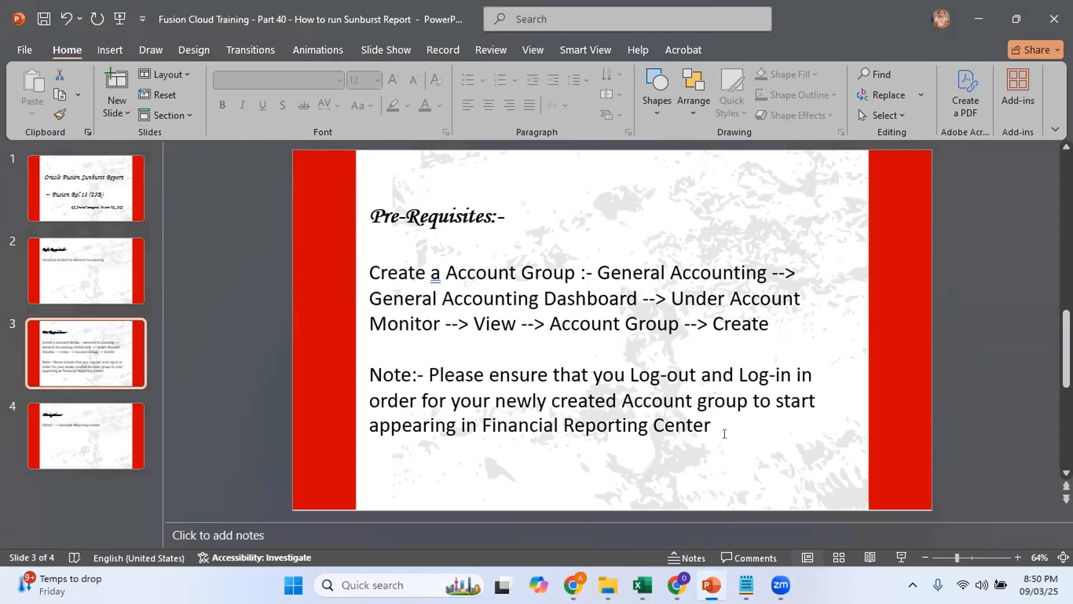
key(alt+Tab)
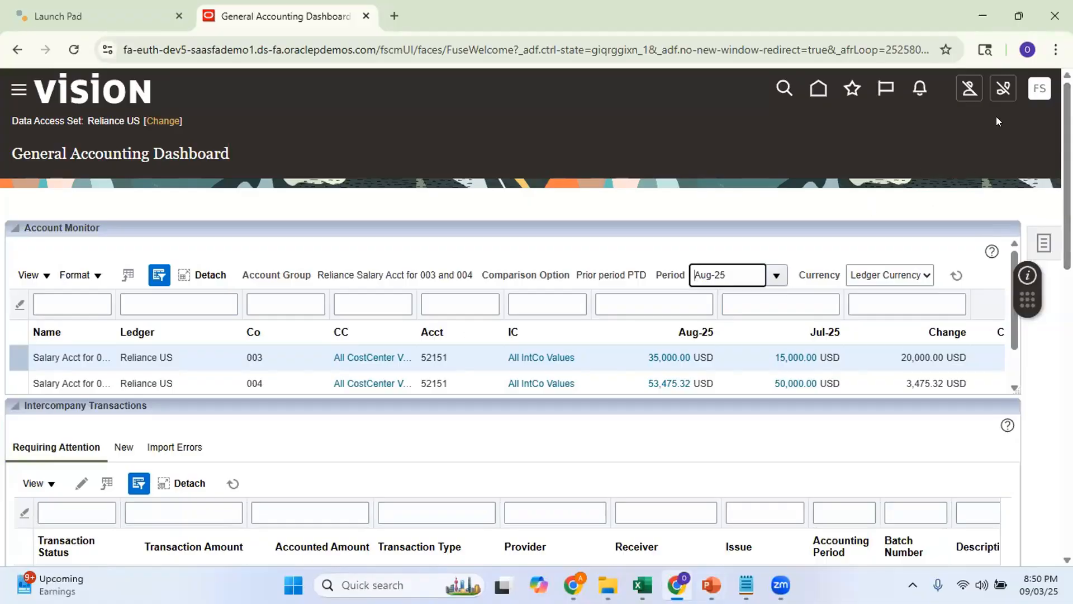
Open the current account group for editing from the Account Monitor and copy its full name
click(1038, 92)
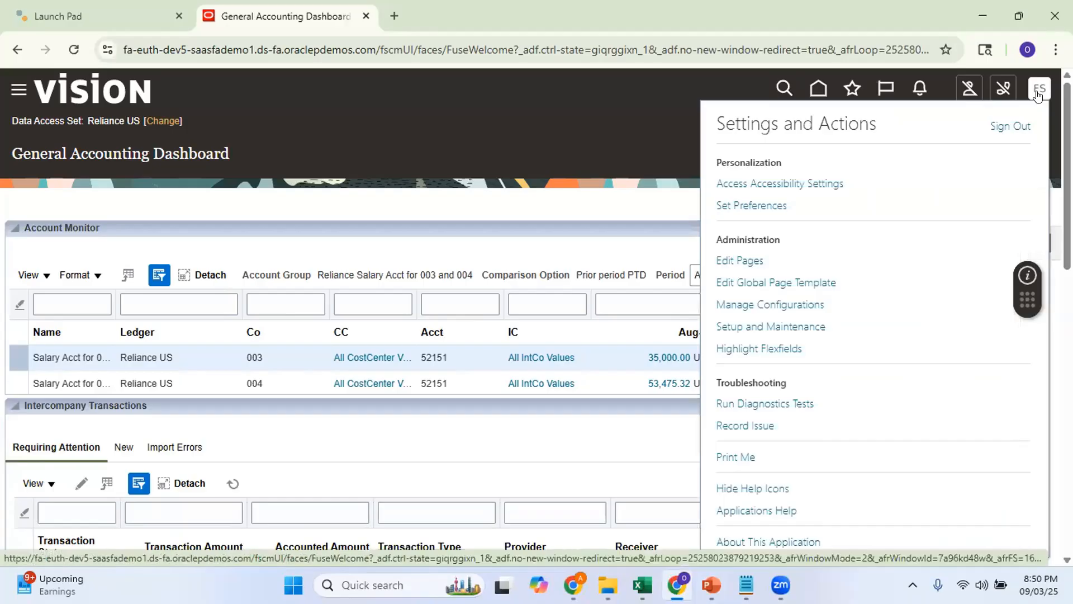
click(608, 210)
click(33, 275)
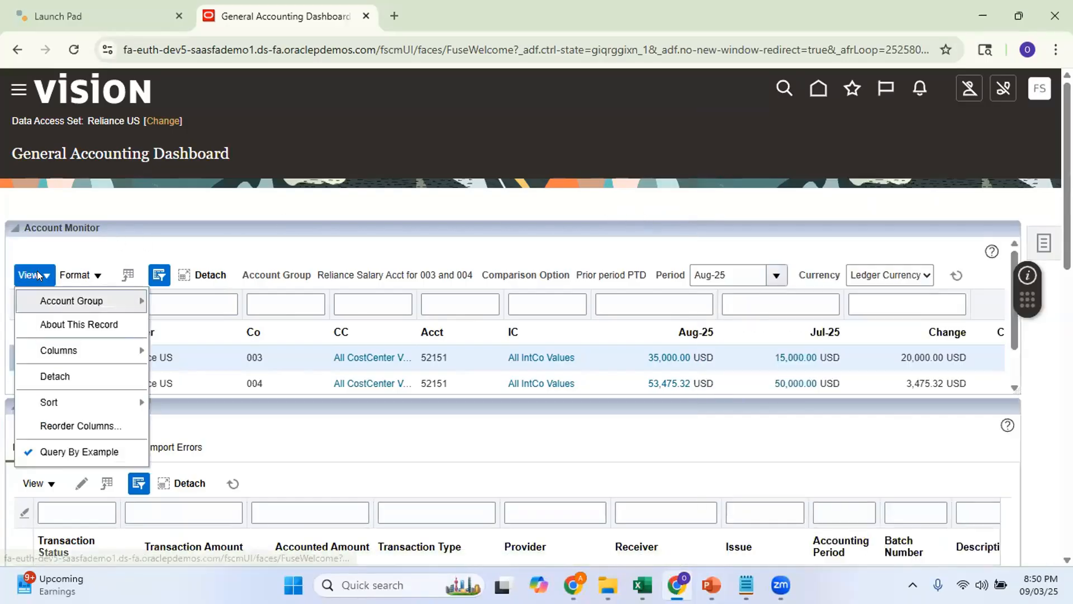
mouse_move(81, 300)
click(203, 324)
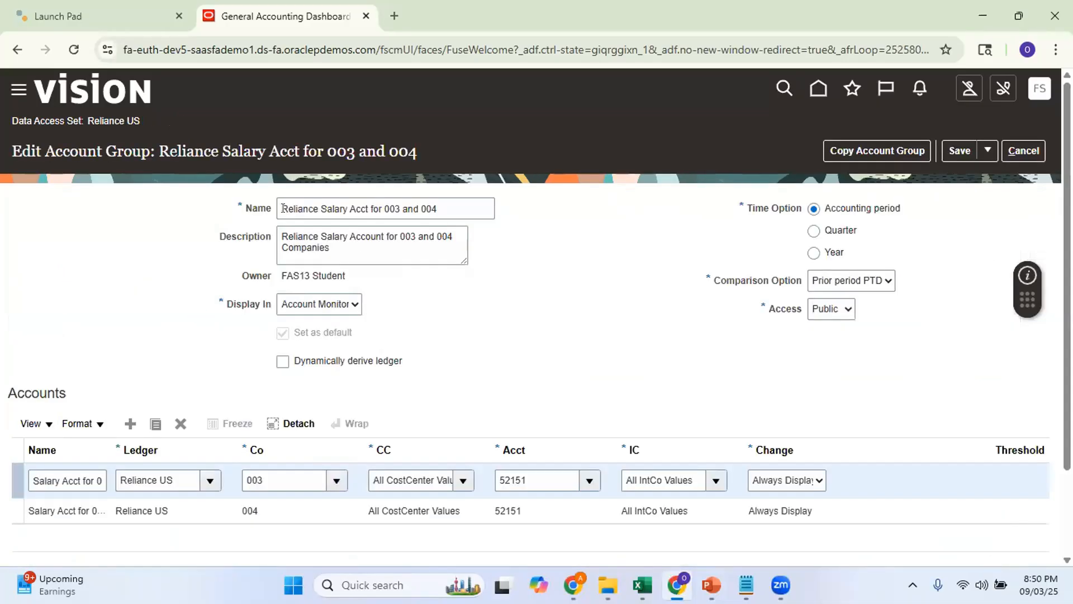
click(277, 201)
drag(276, 201, 474, 200)
key(ctrl+c)
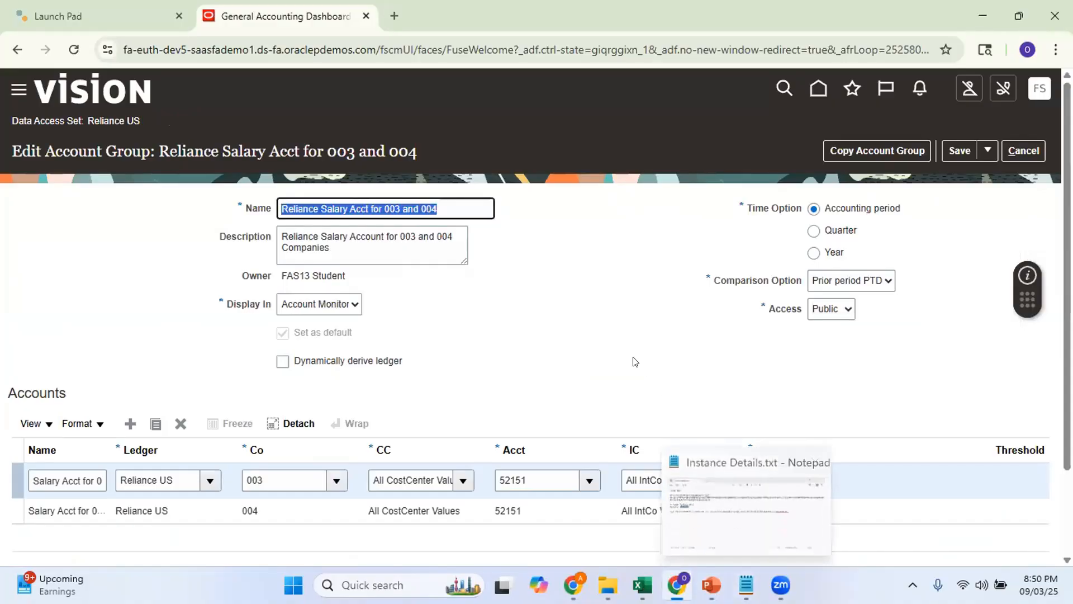
Launch Notepad, paste the copied account group name into it, and switch back to Chrome
key(super+r)
text(notepad)
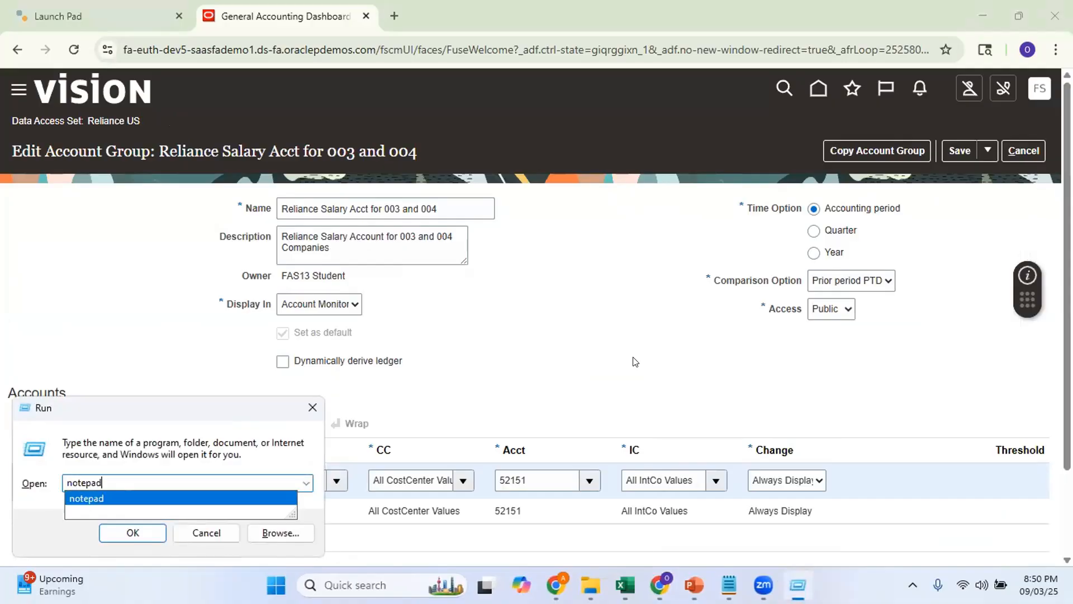
key(Return)
key(ctrl+v)
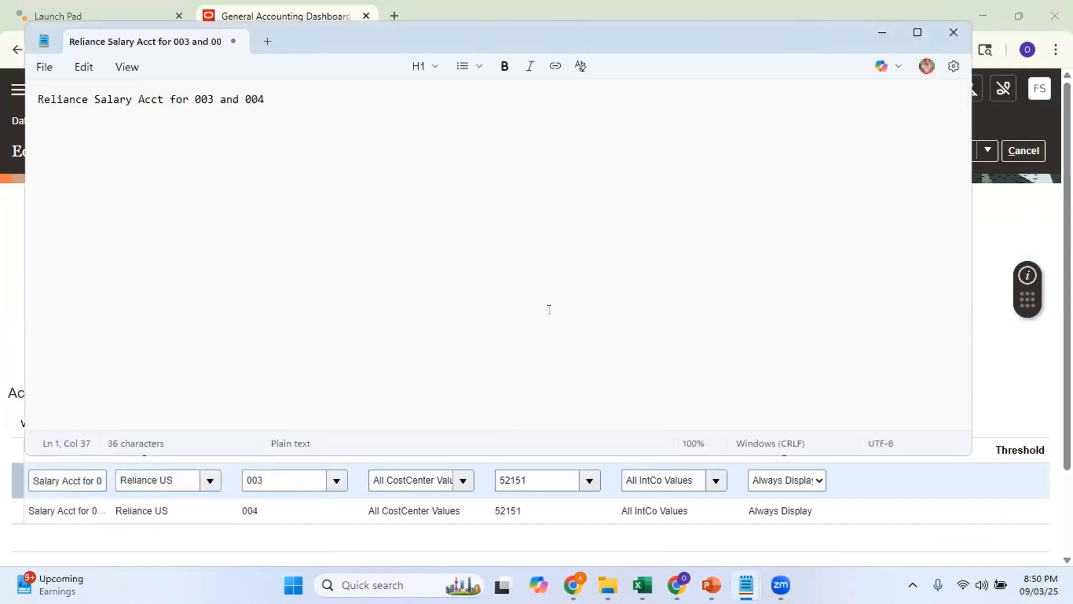
key(alt+Tab)
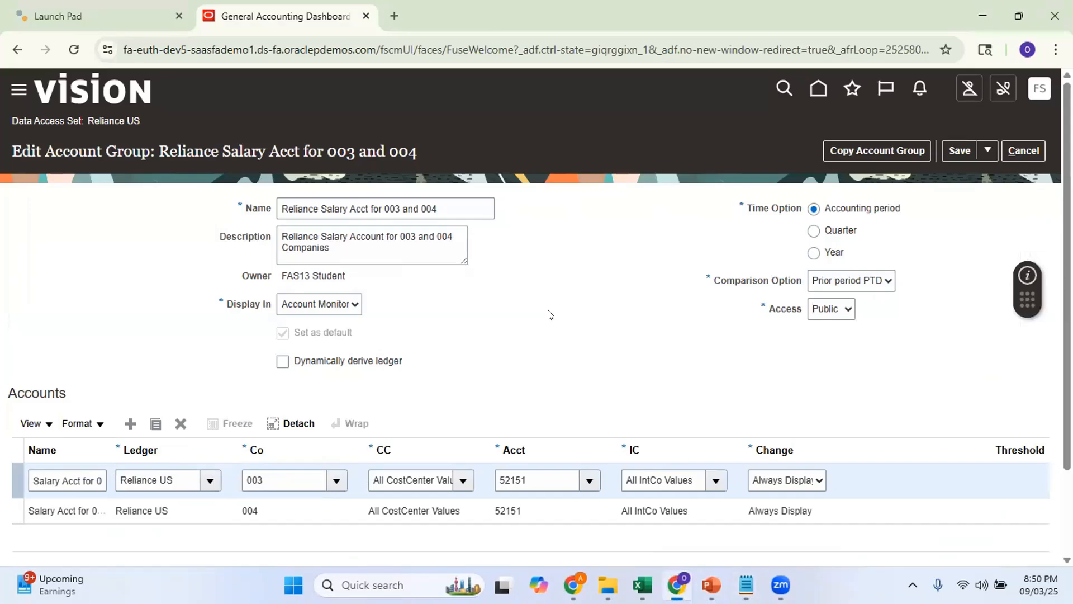
Leave the account group editor without saving and sign out of the application
click(1024, 150)
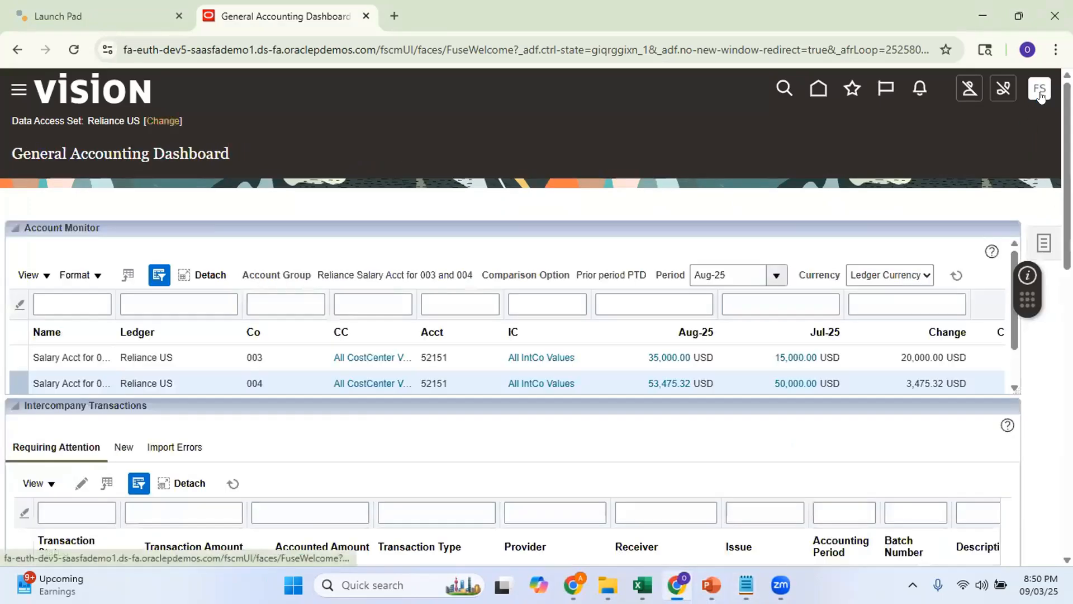
click(1039, 88)
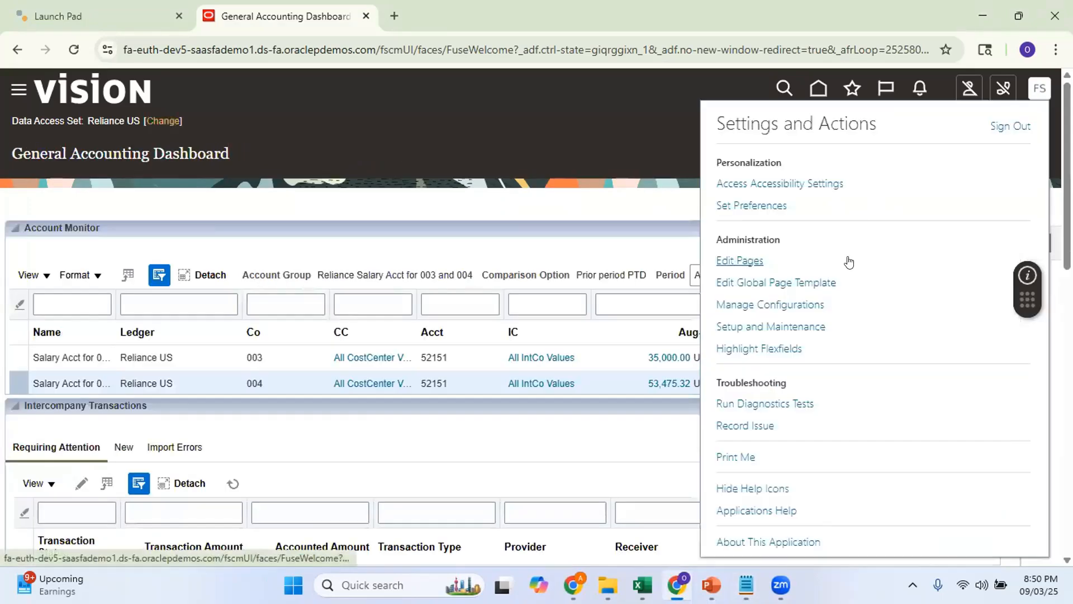
click(1009, 126)
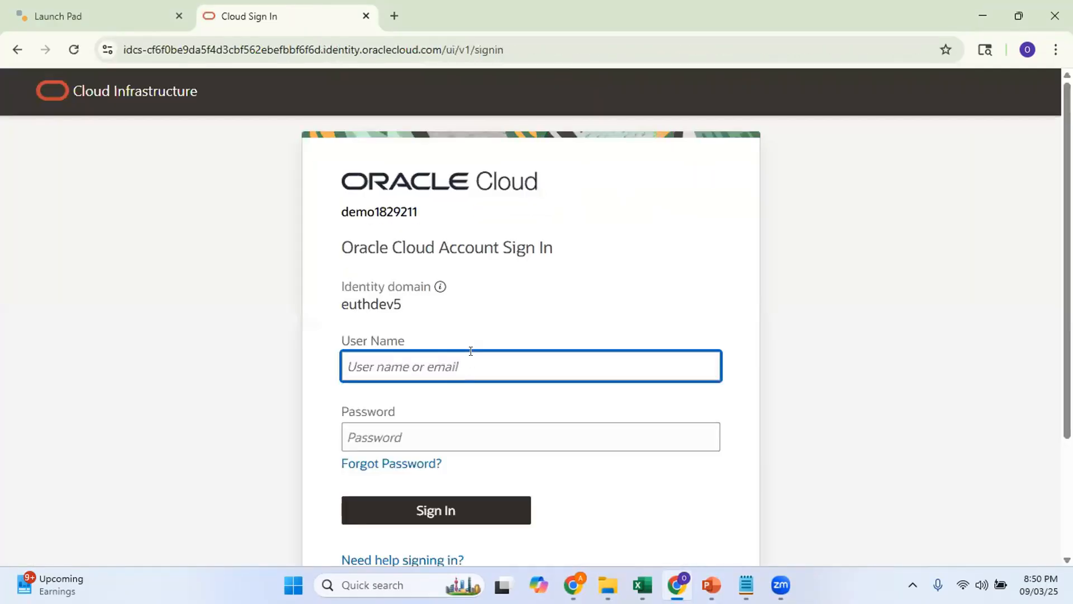
Sign back in to Oracle Cloud by entering the user name and the account password
text(FAS13.STUDENT)
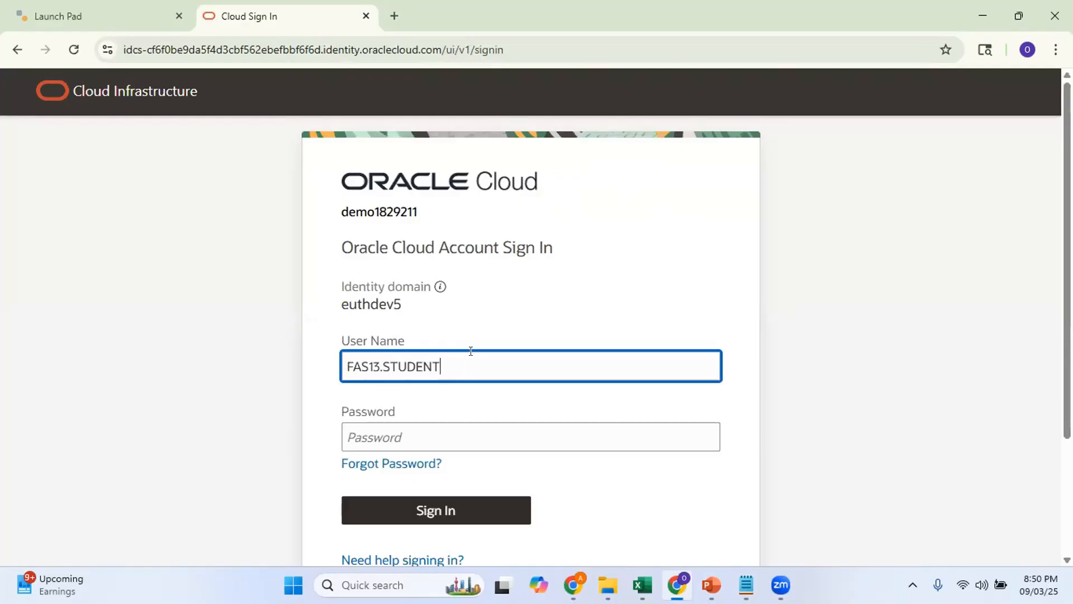
key(Tab)
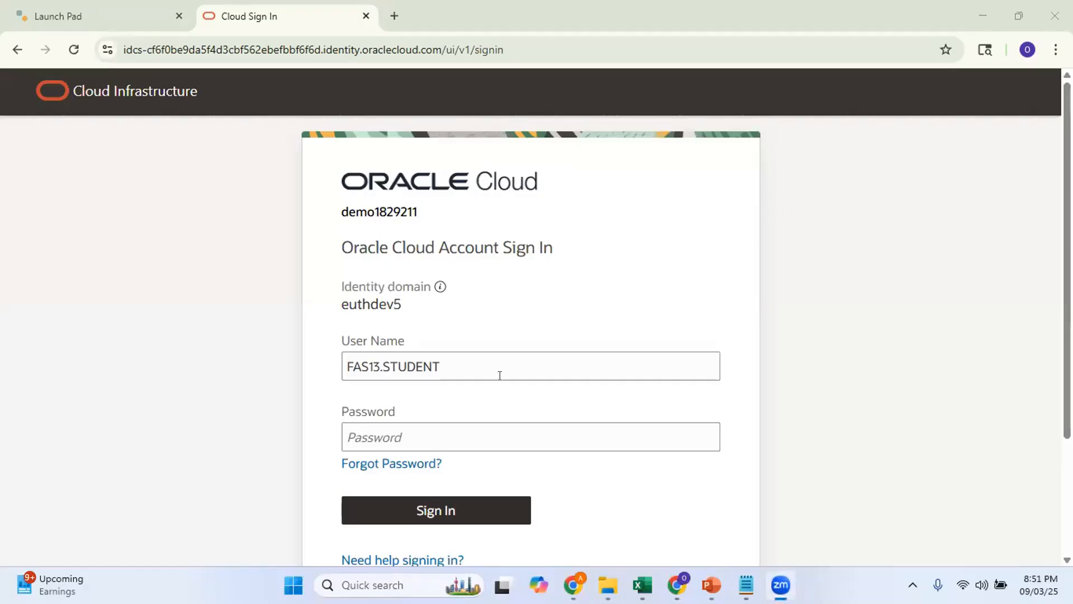
click(402, 437)
text(********)
click(440, 509)
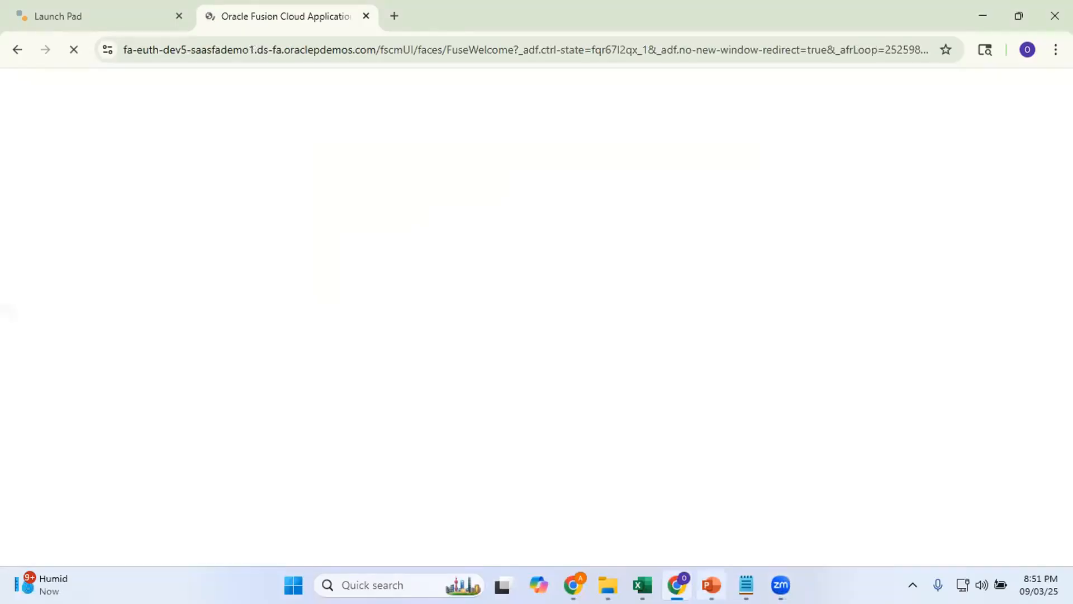
Switch to the PowerPoint presentation to read the Navigation slide 4, and return to Chrome
mouse_move(711, 585)
click(733, 532)
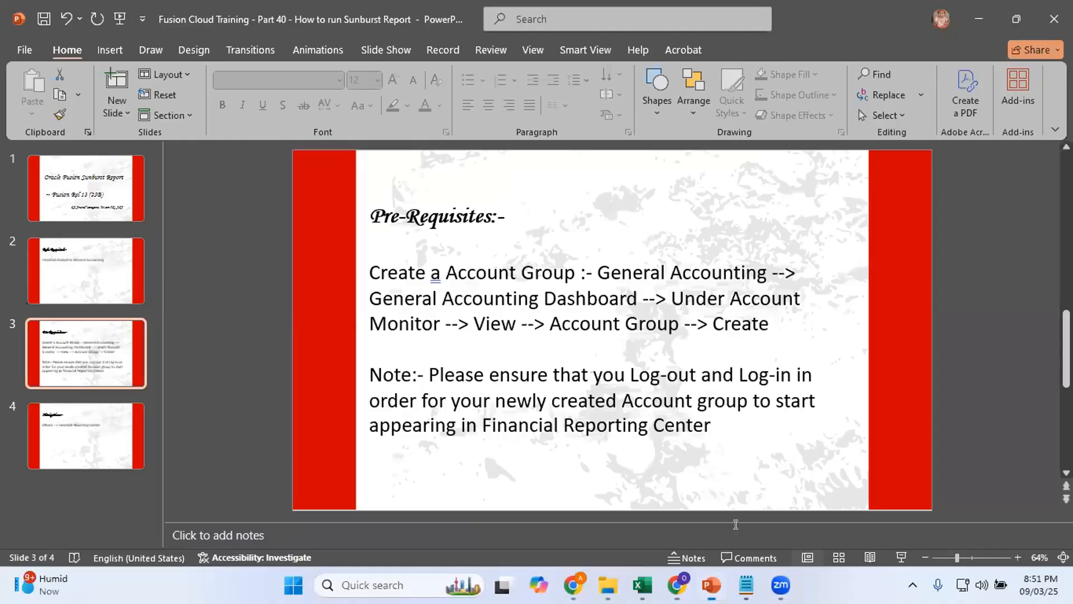
click(108, 434)
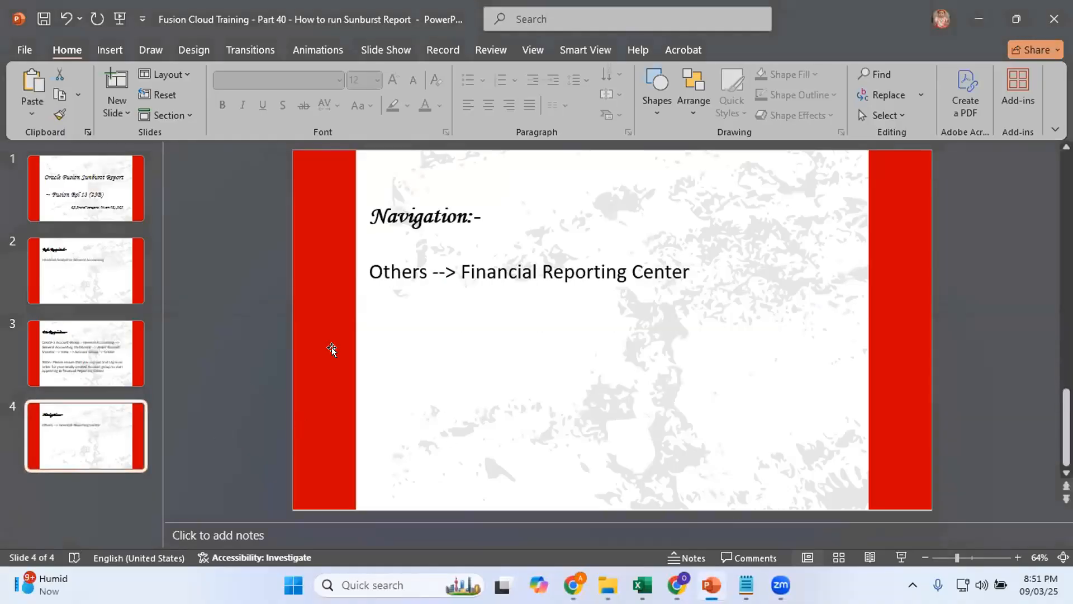
key(alt+Tab)
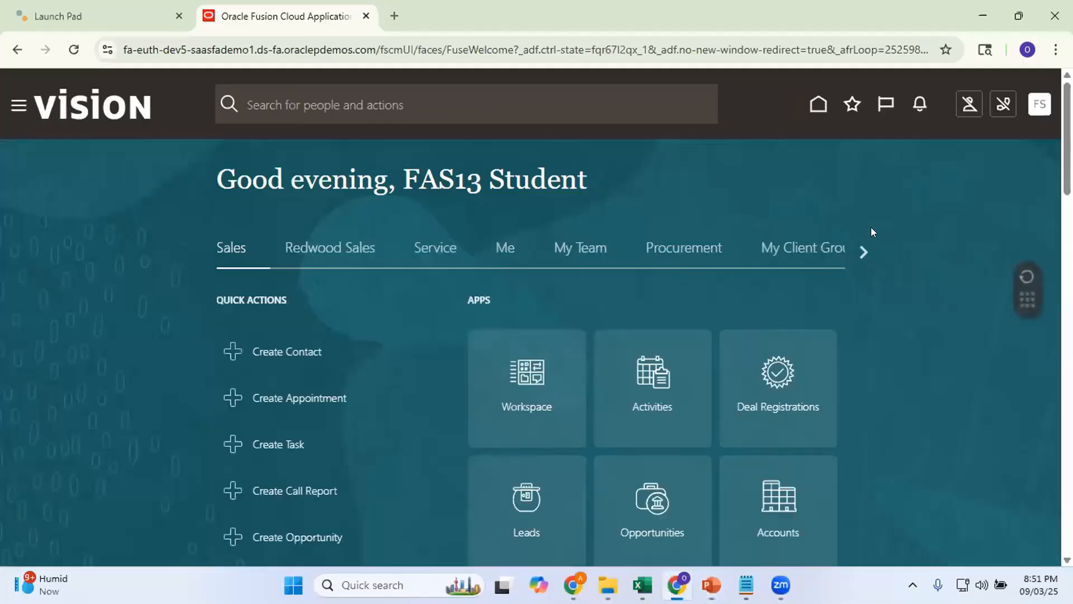
Open the Financial Reporting Center from the Others group on the home page
click(861, 248)
click(861, 247)
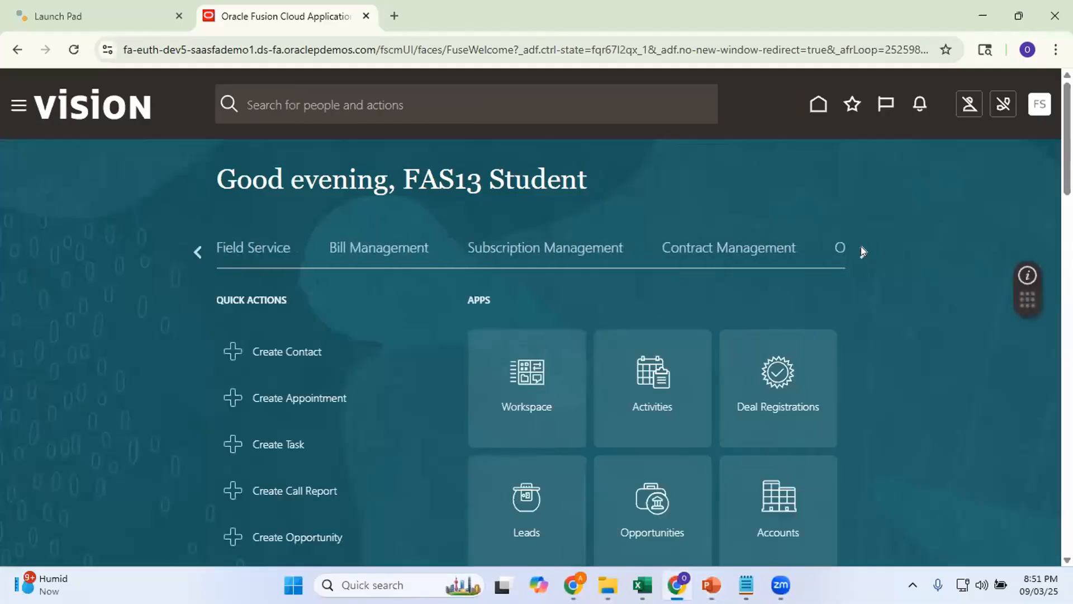
click(861, 247)
click(861, 247)
click(861, 247)
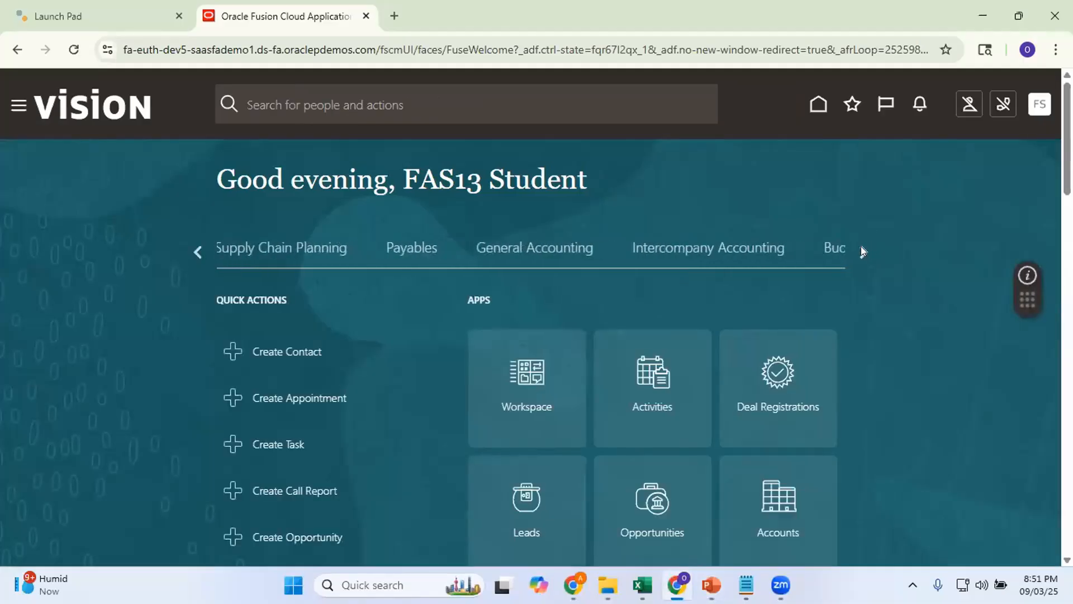
click(861, 247)
click(861, 247)
click(861, 247)
click(860, 247)
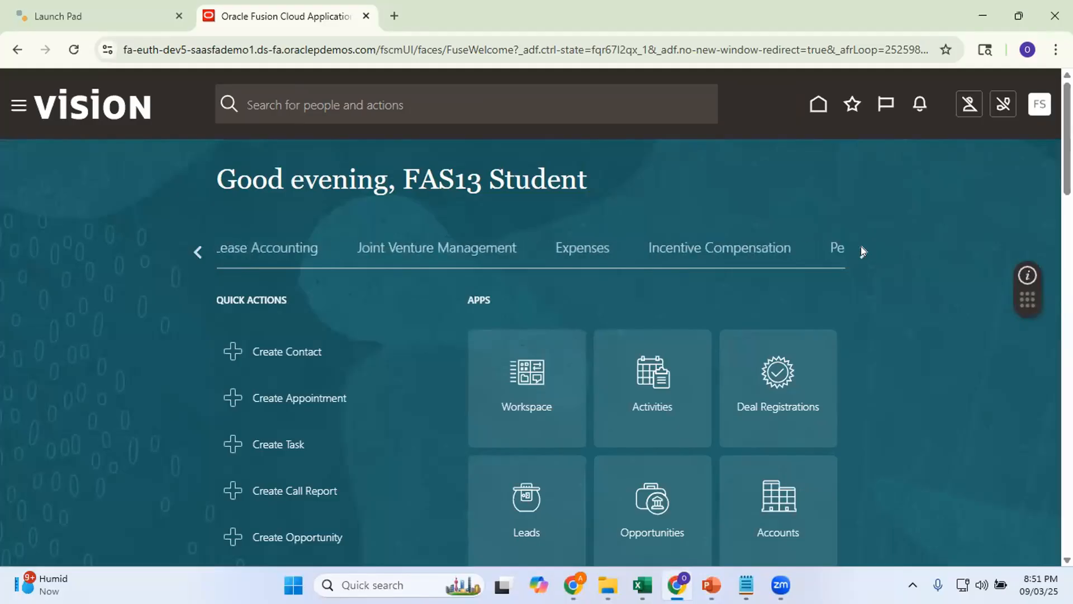
click(860, 247)
click(861, 247)
click(861, 247)
click(860, 247)
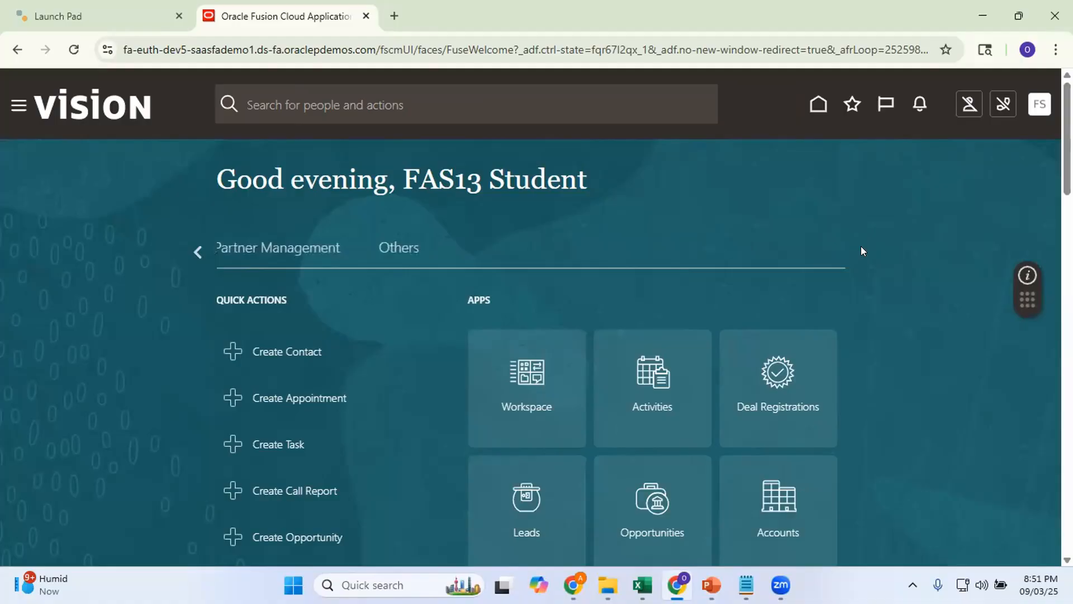
click(395, 247)
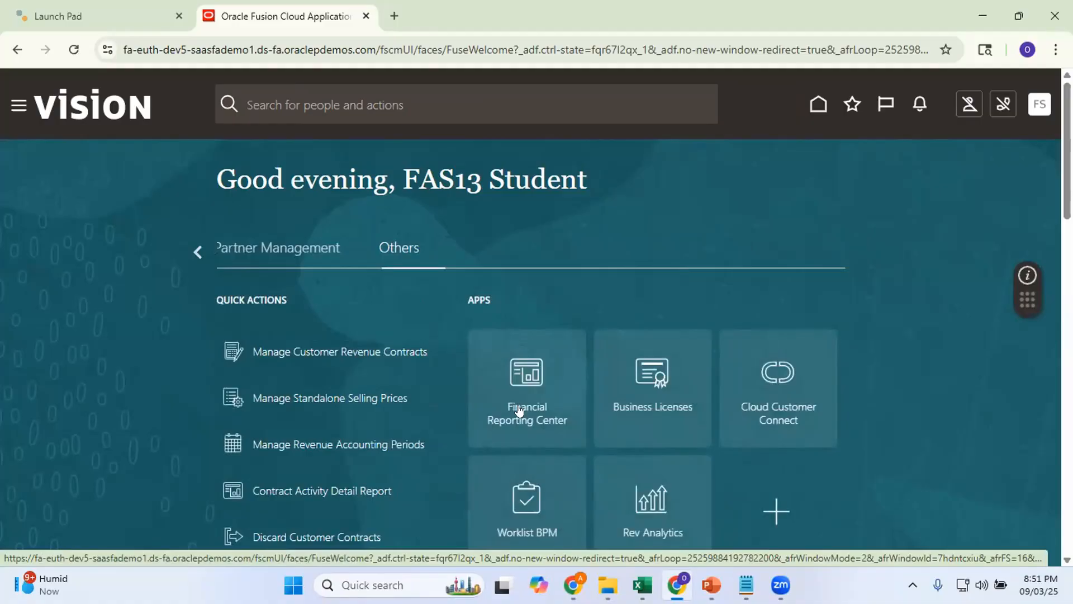
click(519, 411)
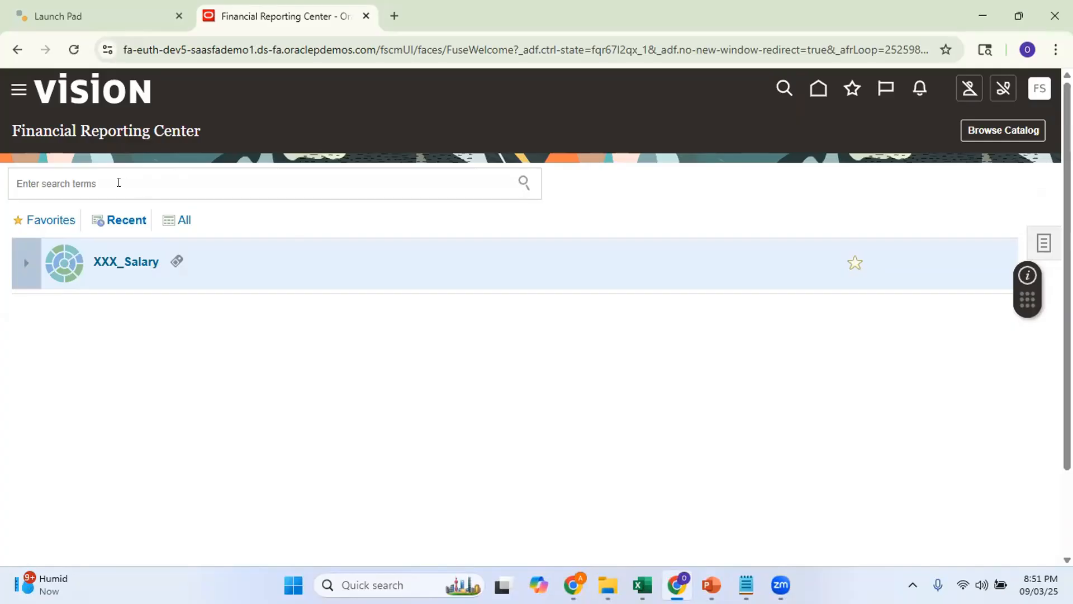
Copy the account group name from Notepad and search the Financial Reporting Center for "Reliance Salary Acct for 003 and 004"
click(118, 182)
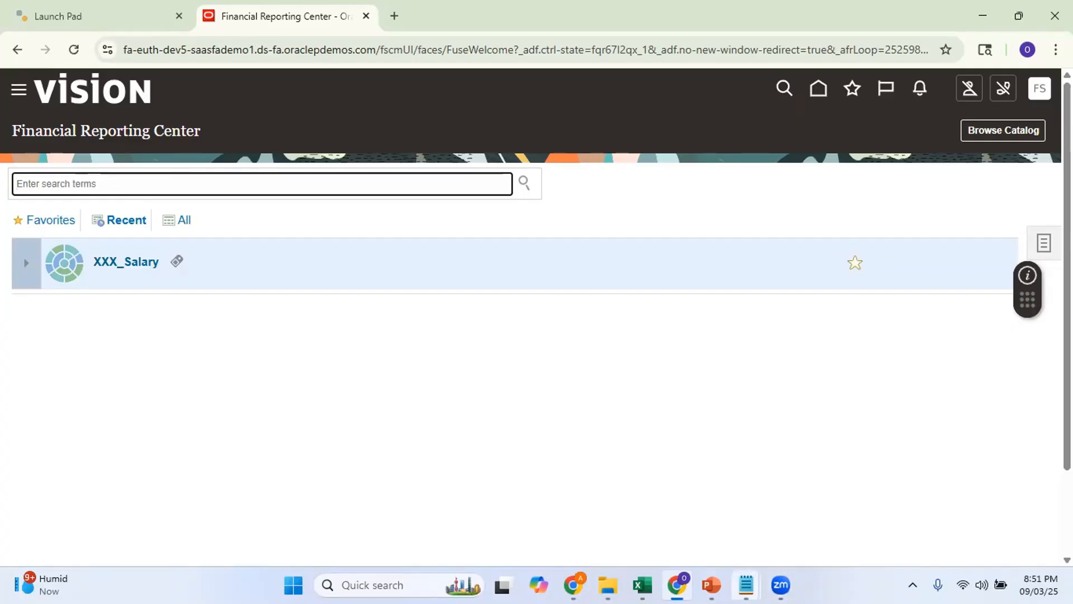
mouse_move(746, 585)
click(829, 531)
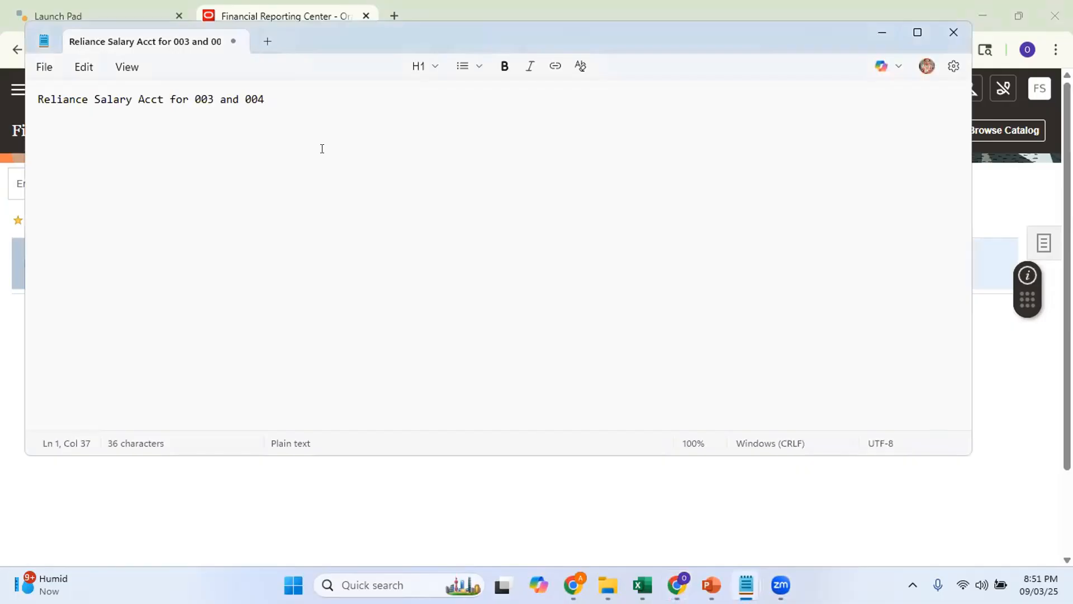
triple_click(271, 99)
key(ctrl+c)
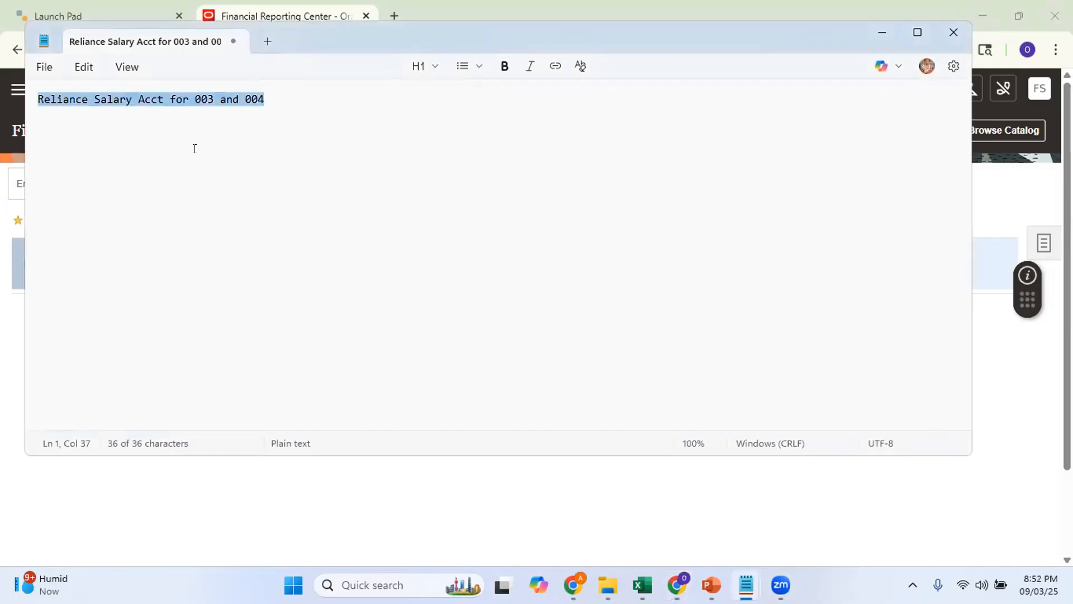
key(alt+Tab)
key(ctrl+v)
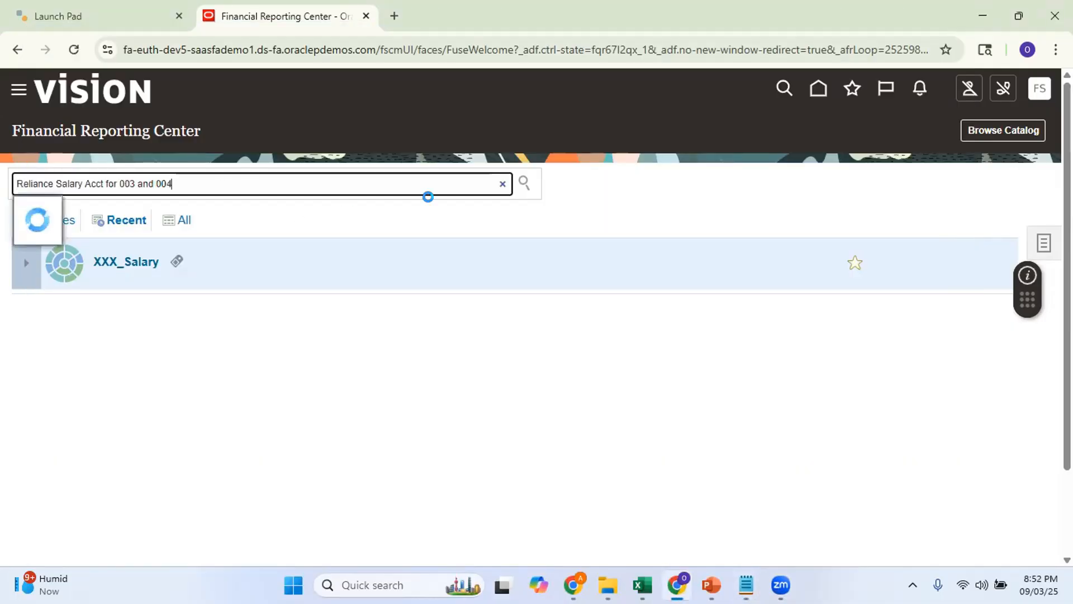
click(129, 209)
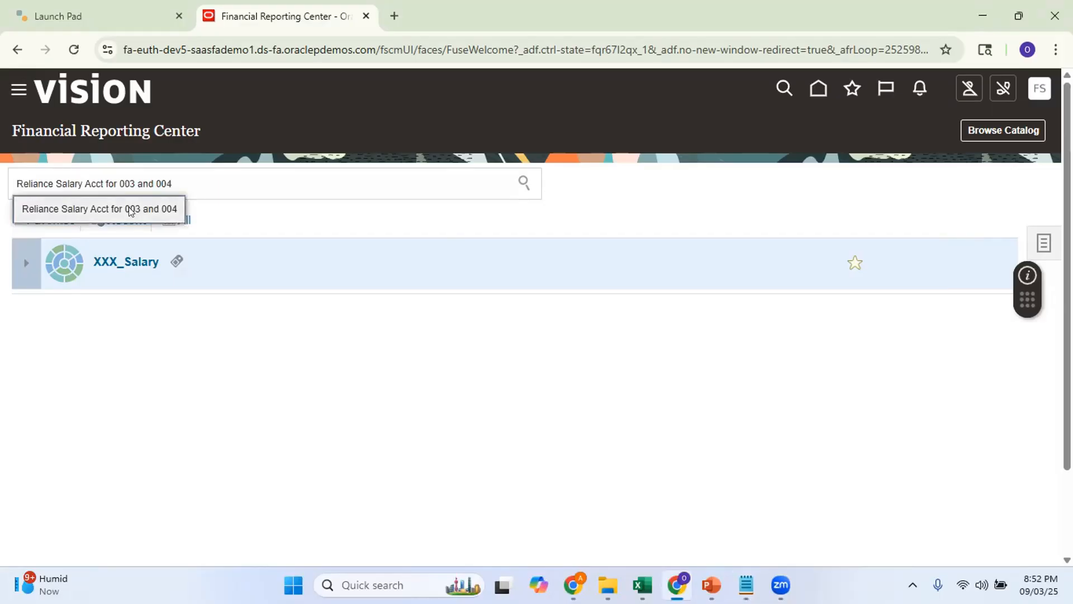
key(Return)
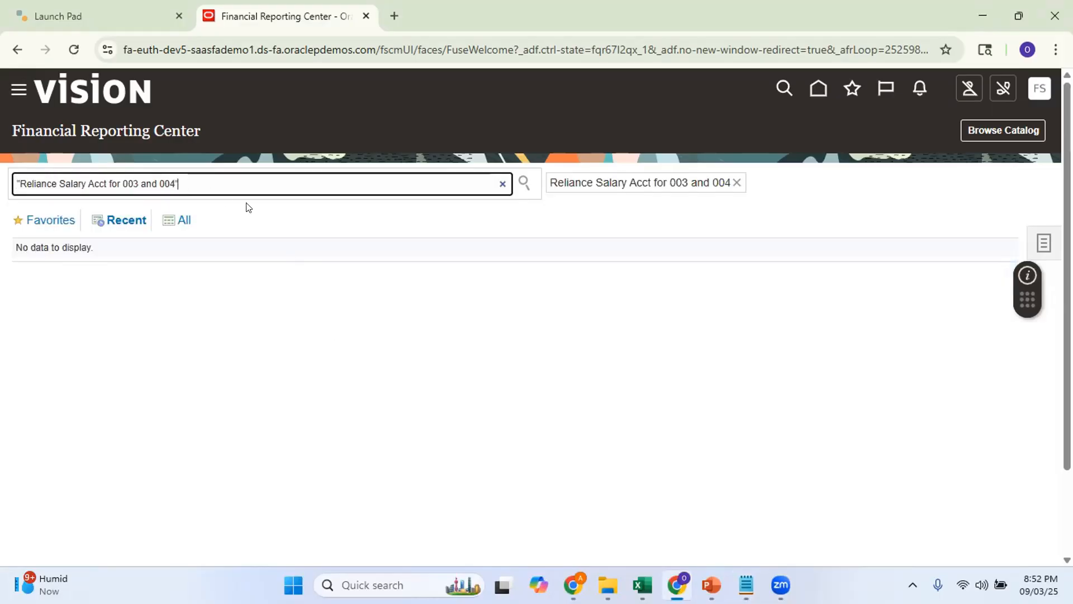
Extend the search results to all reports and open the Reliance Salary Acct for 003 and 004 account group
key(BackSpace)
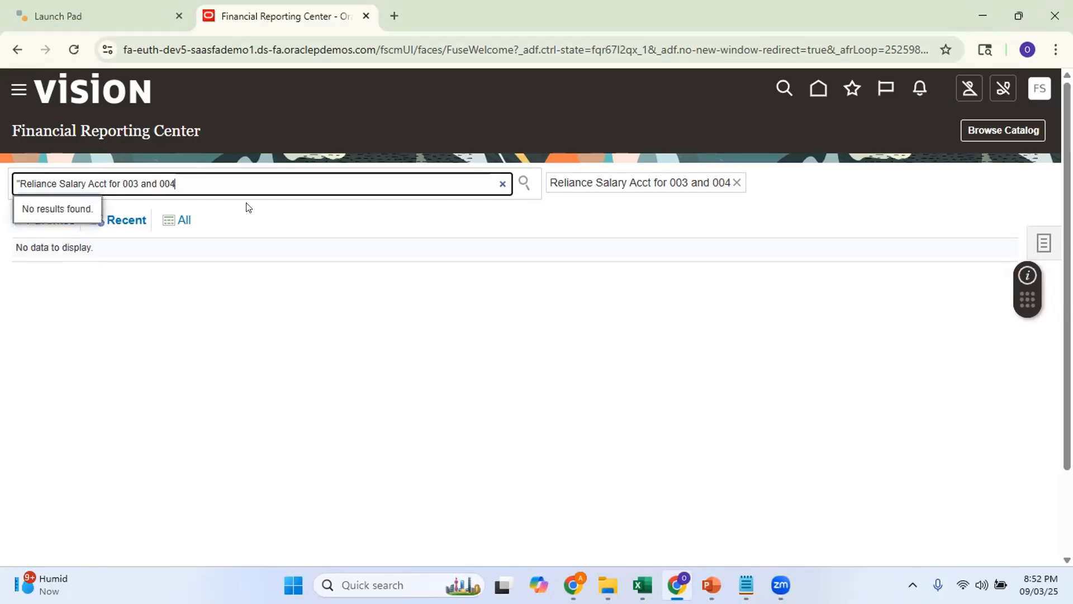
click(224, 287)
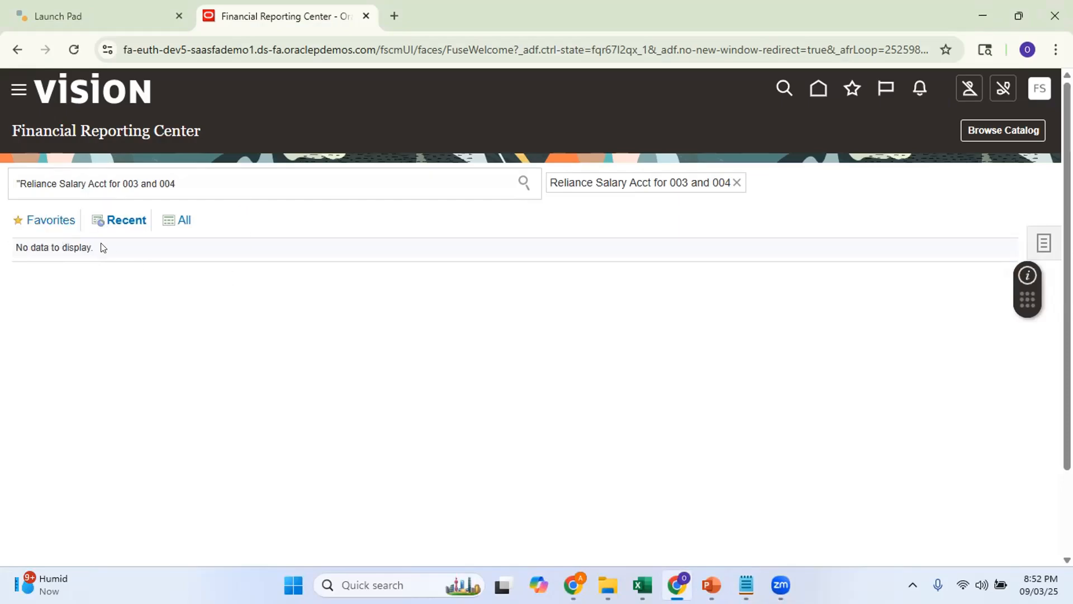
click(181, 222)
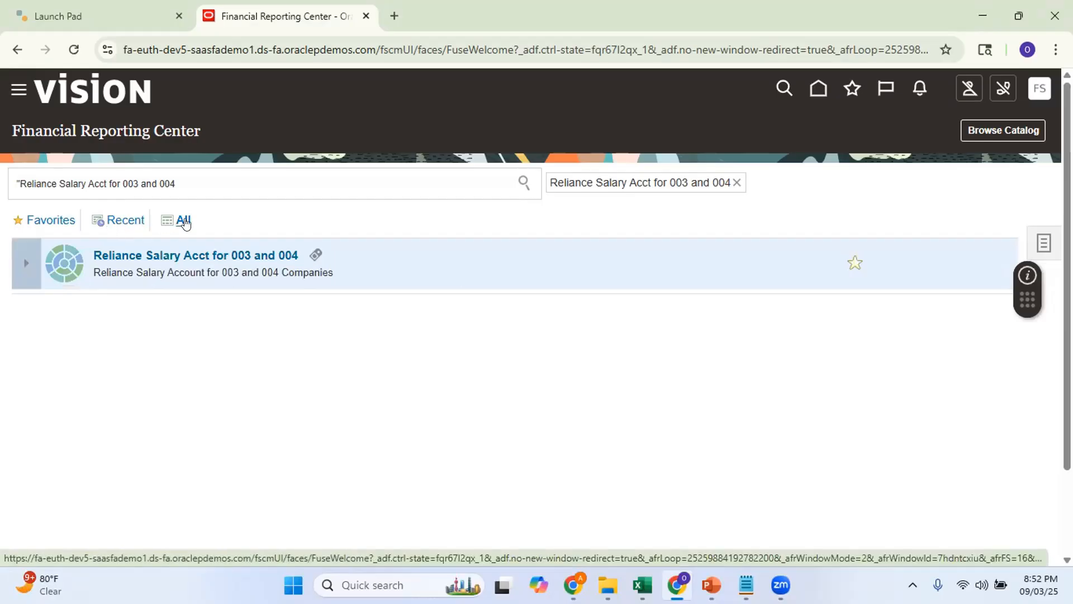
click(195, 257)
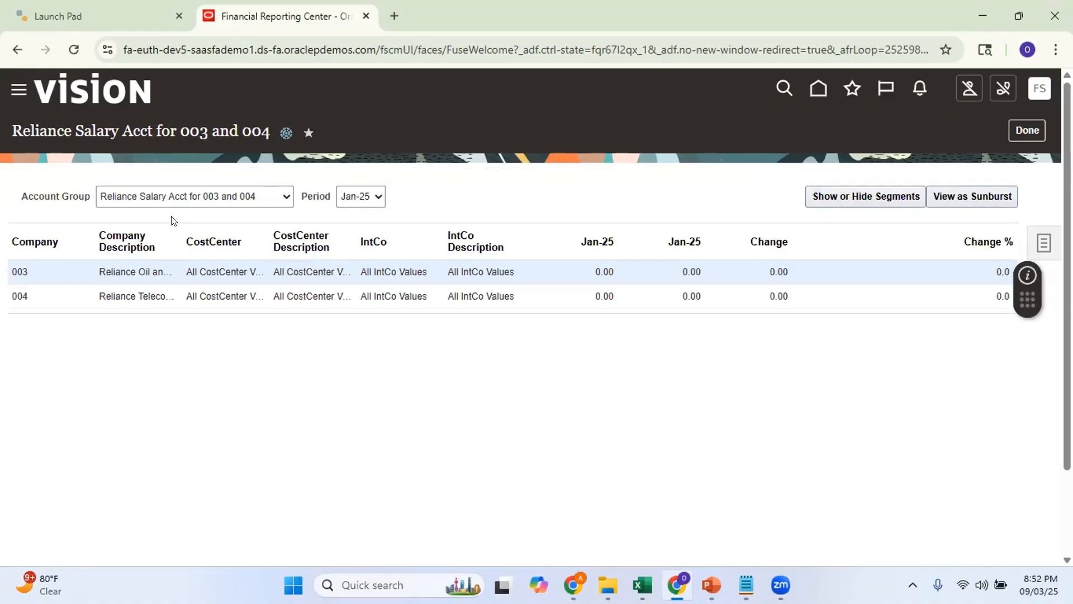
click(17, 49)
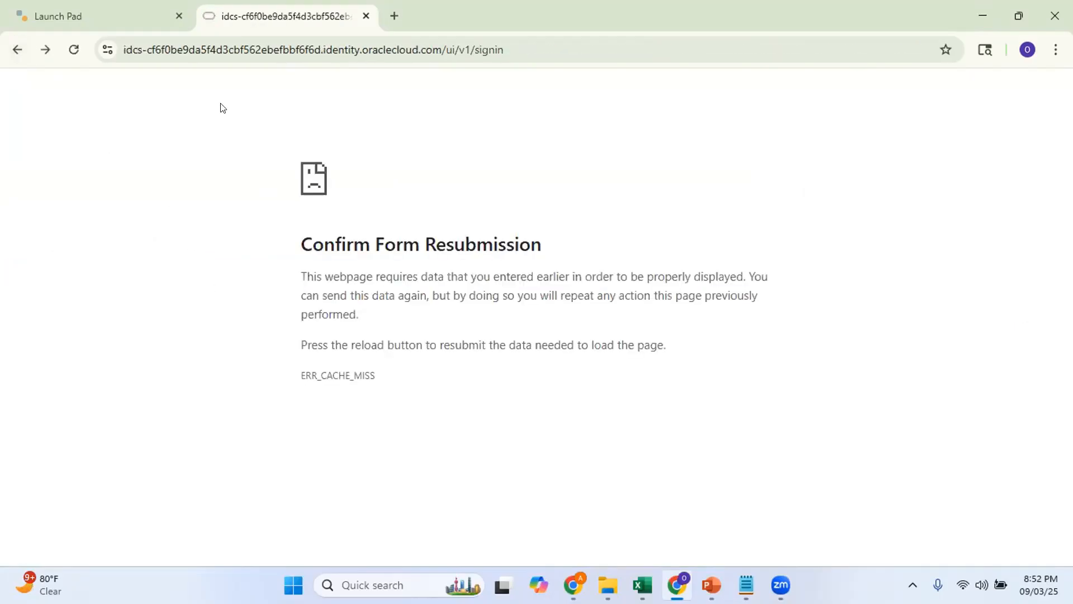
click(46, 50)
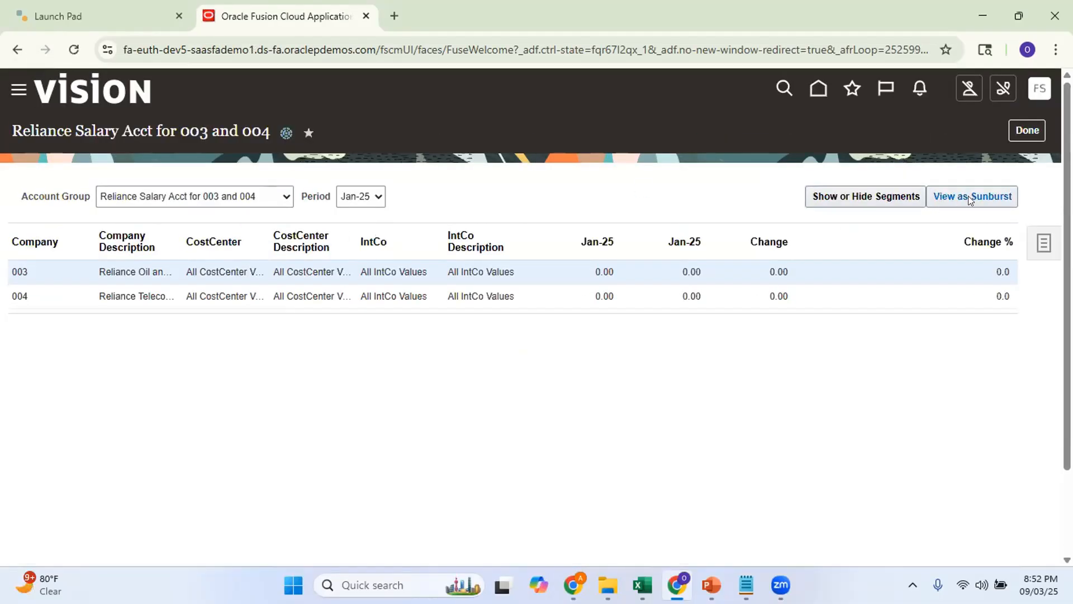
Set the account group period to Aug-25 and hide the value and description of the CostCenter and IntCo segments
click(379, 196)
click(372, 217)
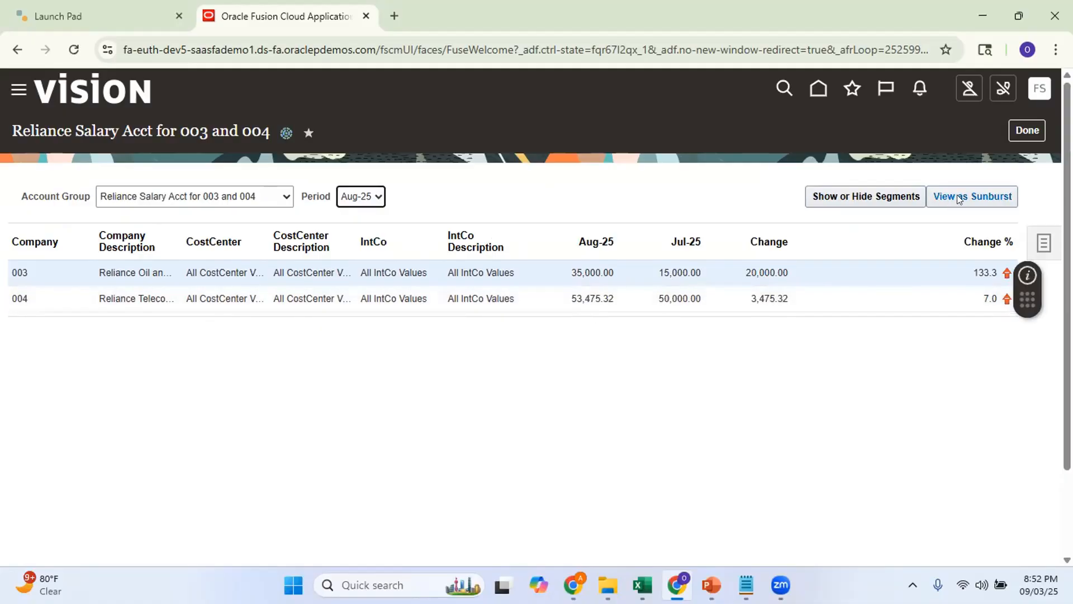
click(873, 196)
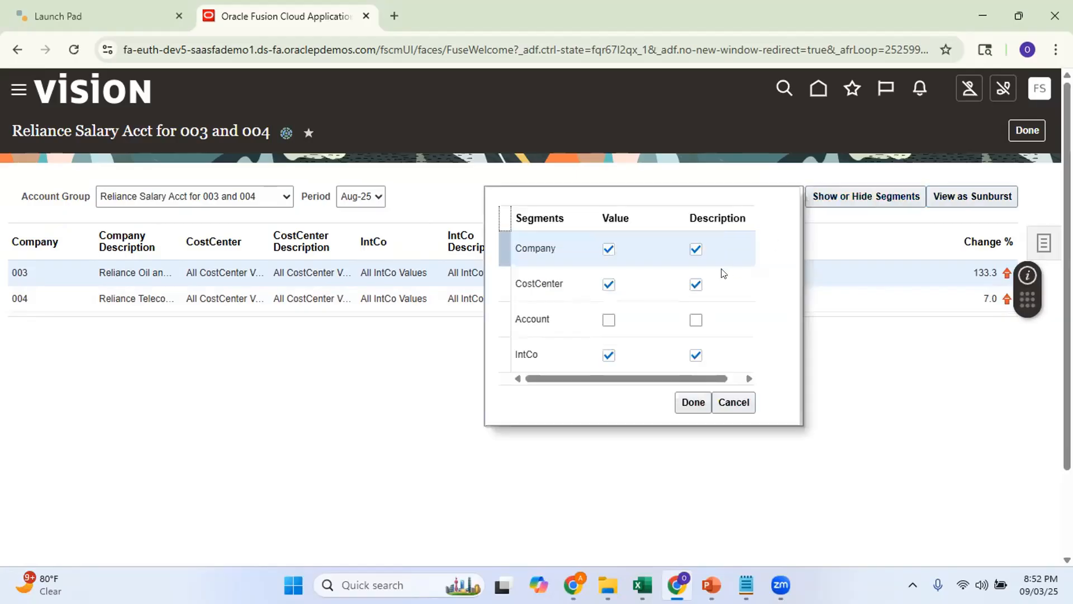
click(608, 284)
click(696, 284)
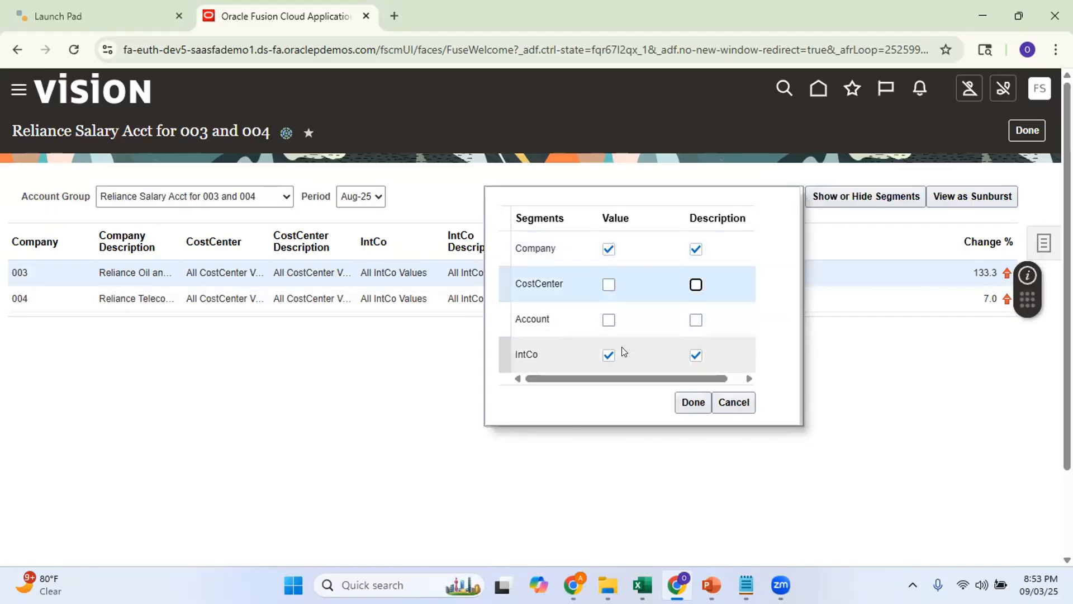
click(608, 356)
click(696, 355)
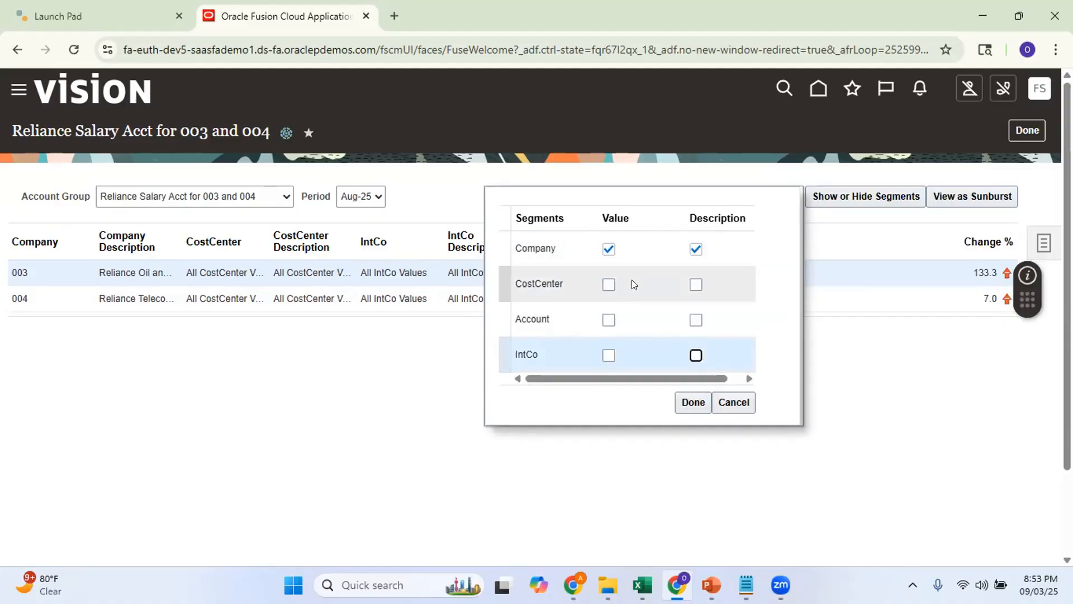
click(694, 402)
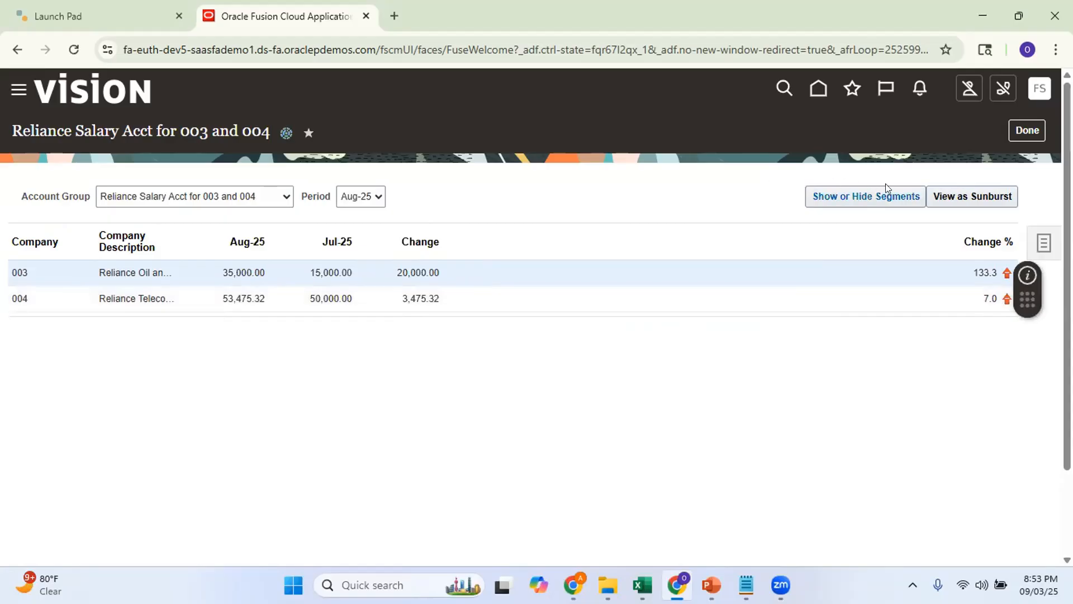
Display the account group as a sunburst and inspect the balances of companies 003 and 004
click(979, 193)
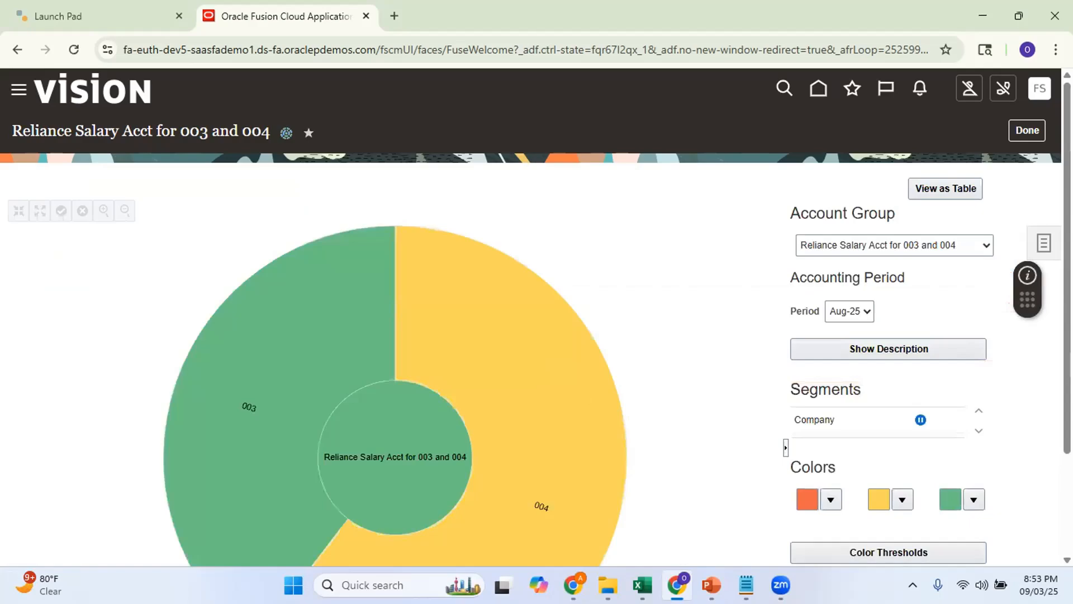
scroll(662, 396, down, 2)
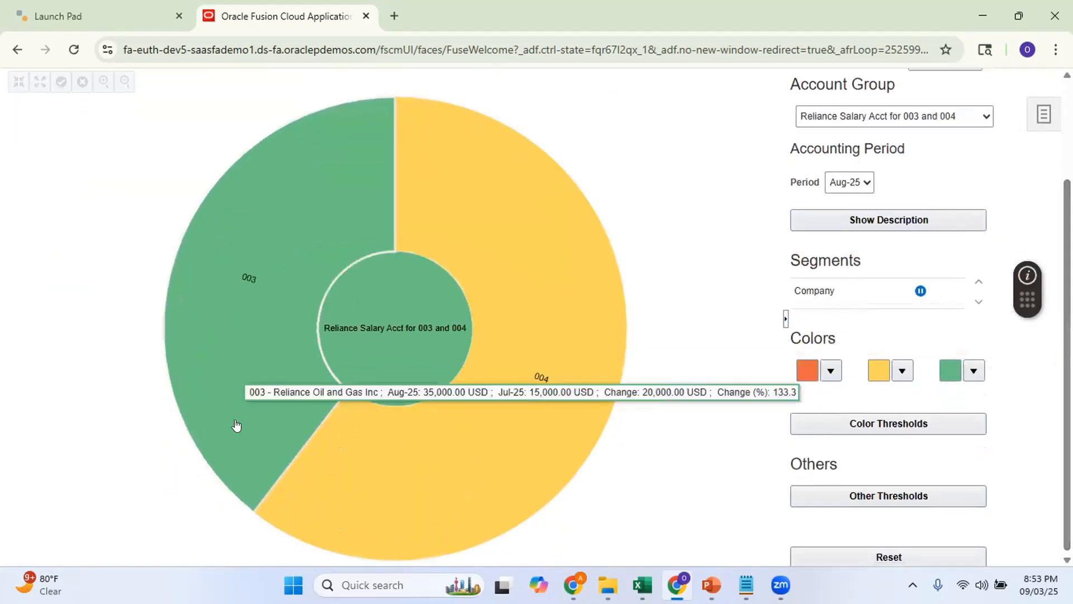
mouse_move(548, 434)
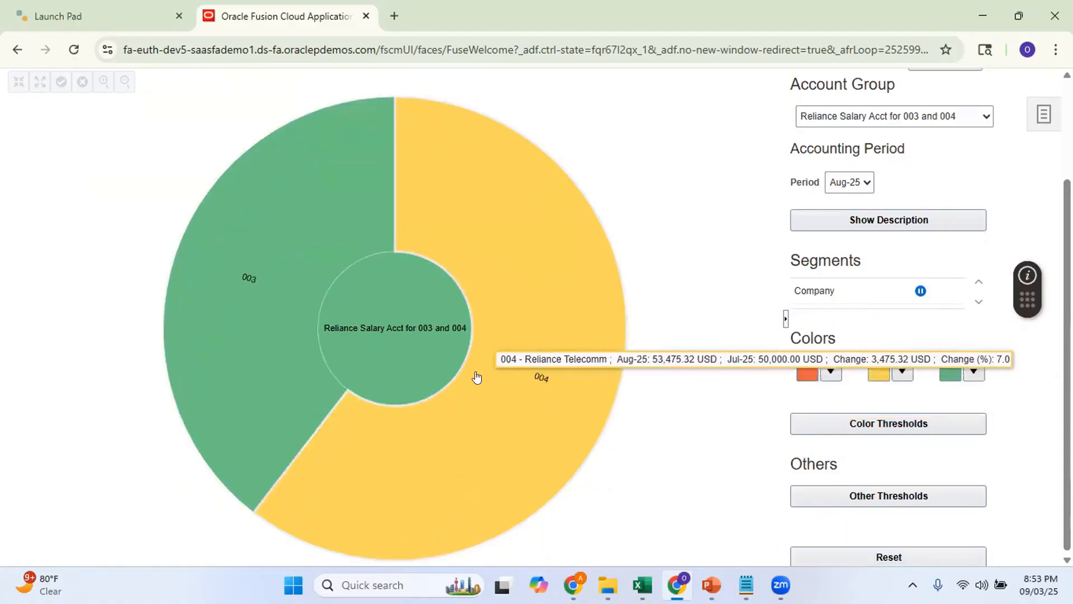
mouse_move(419, 352)
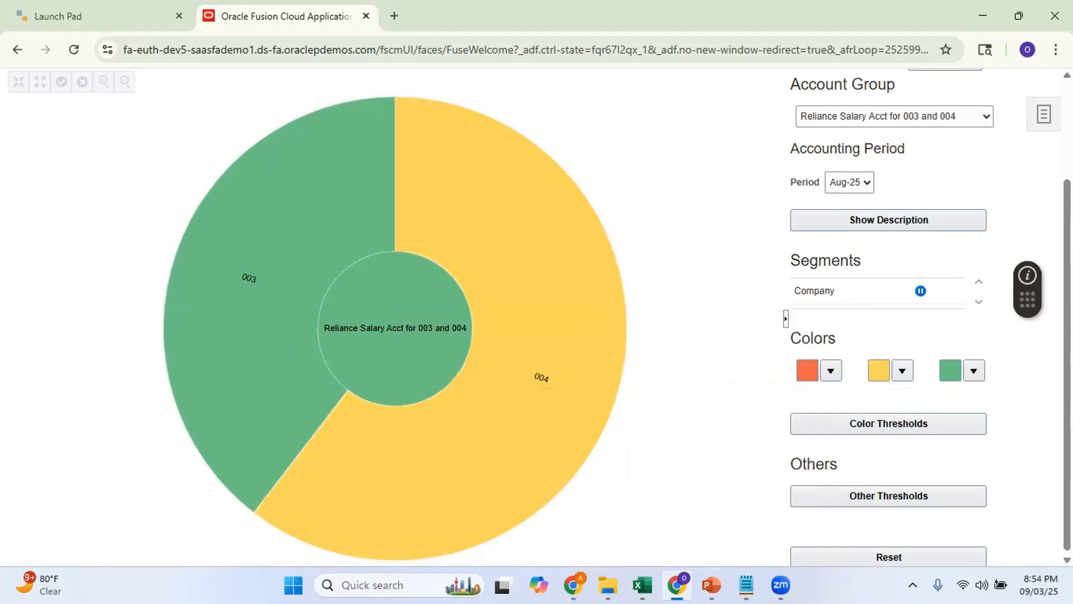
Return to the table view and show the value and description of the CostCenter segment
scroll(958, 180, up, 2)
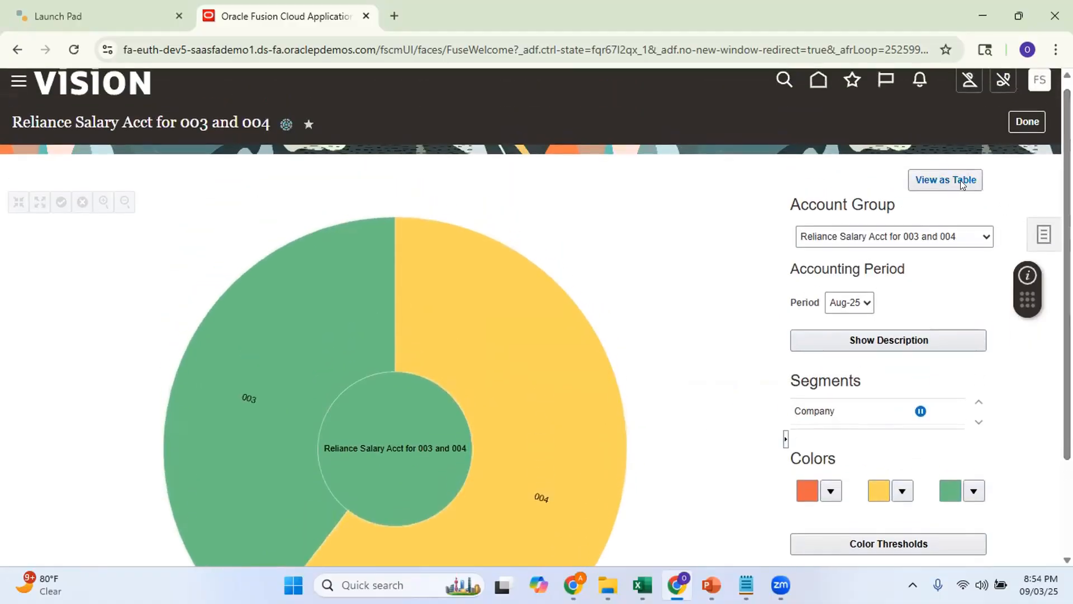
click(958, 180)
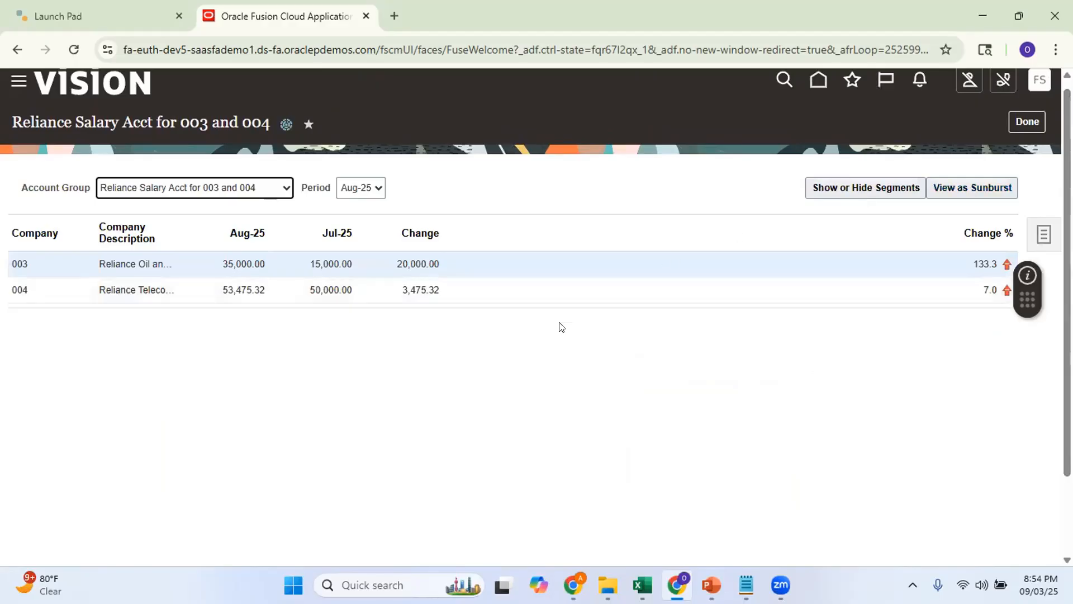
click(861, 189)
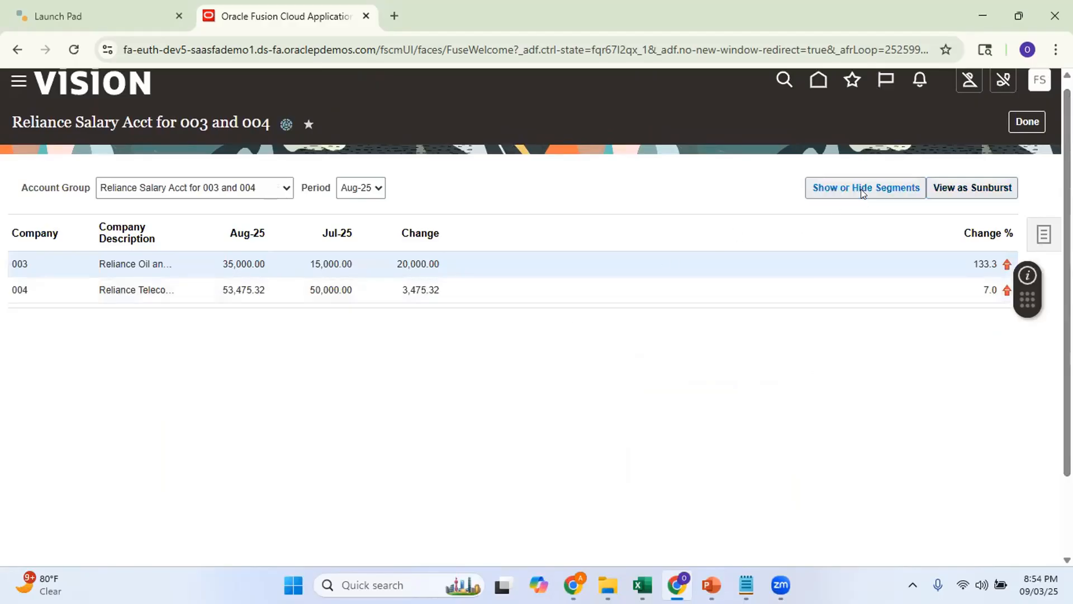
click(609, 276)
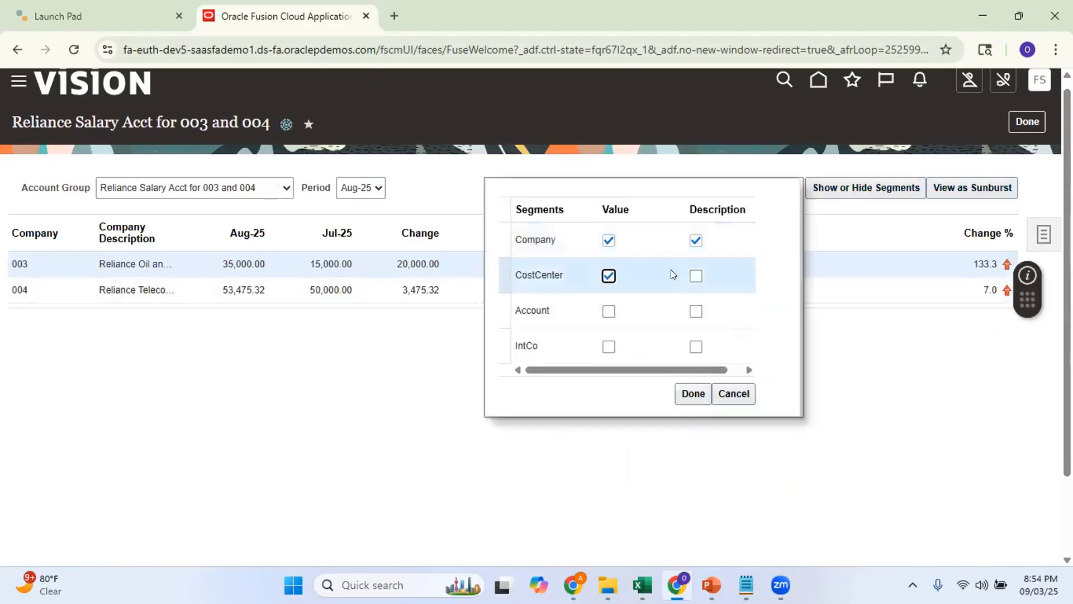
click(695, 276)
click(693, 393)
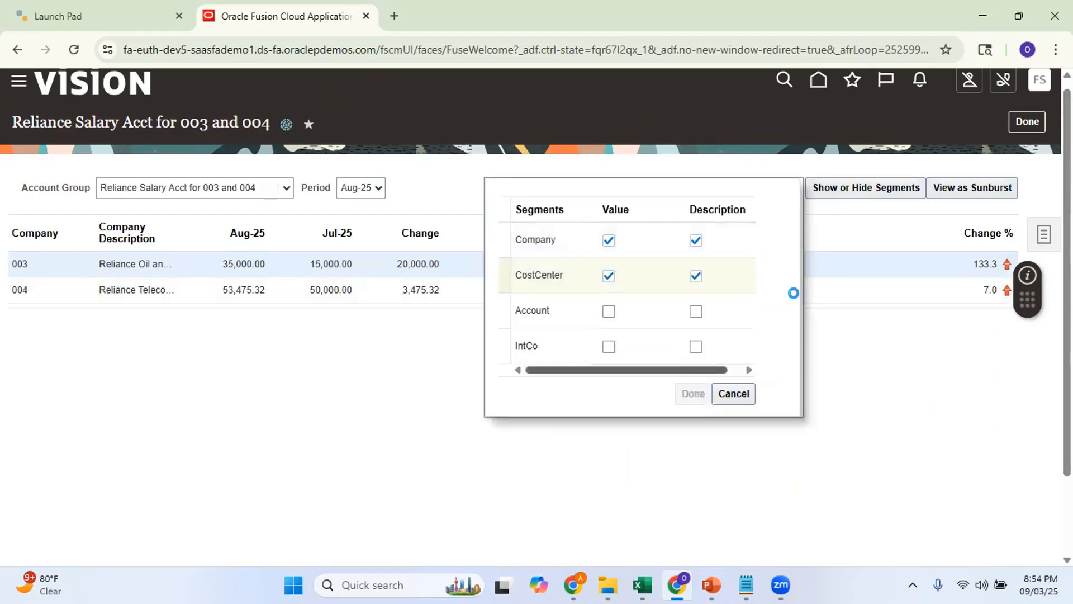
Display the account group as a sunburst with its cost center ring and inspect company 003's outer slice
click(955, 187)
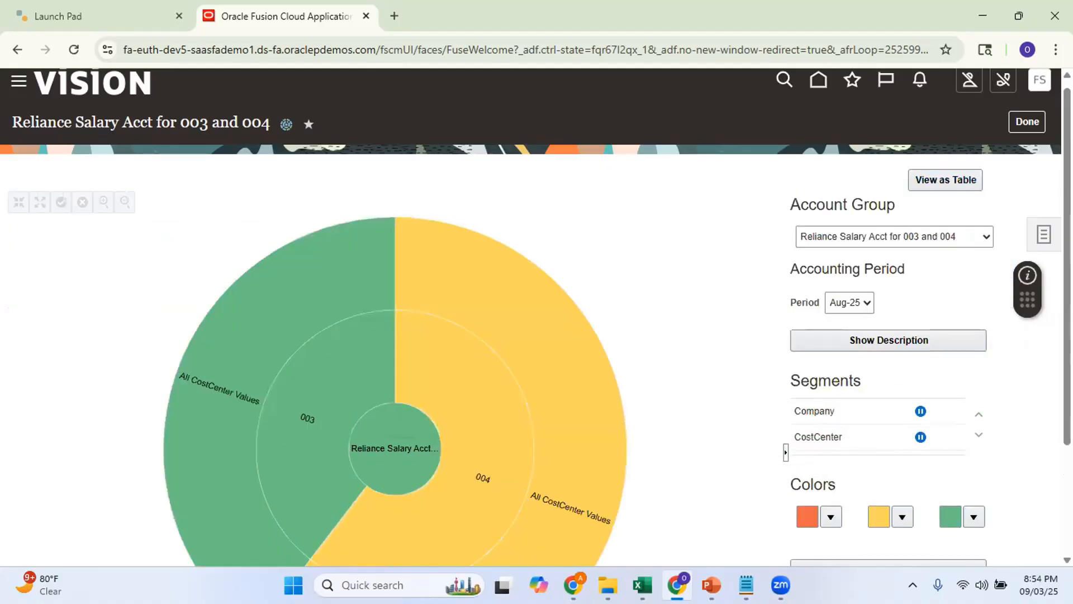
scroll(630, 336, down, 2)
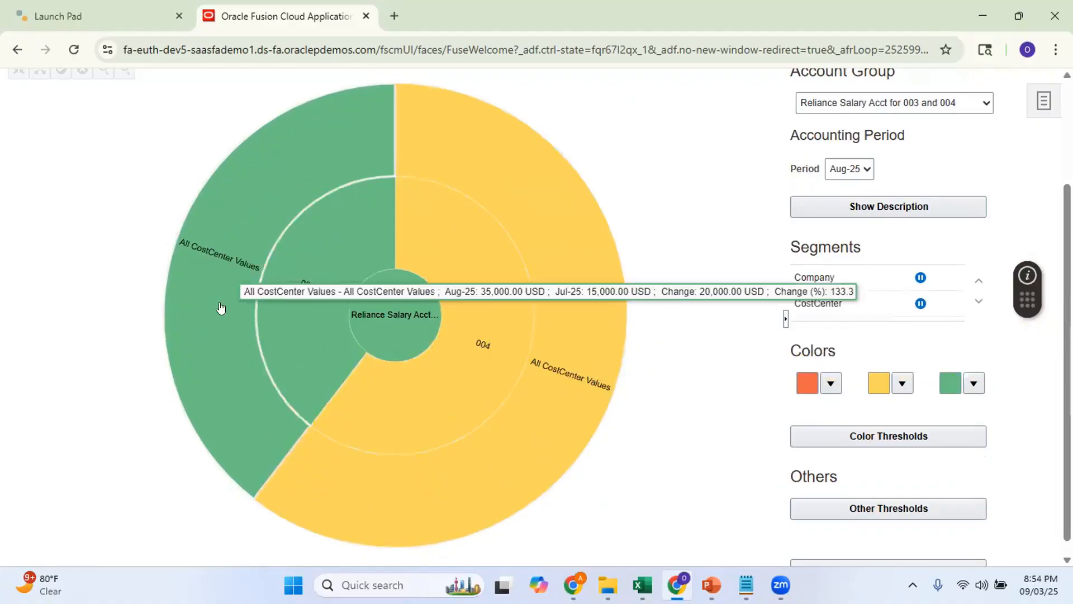
scroll(1033, 154, up, 3)
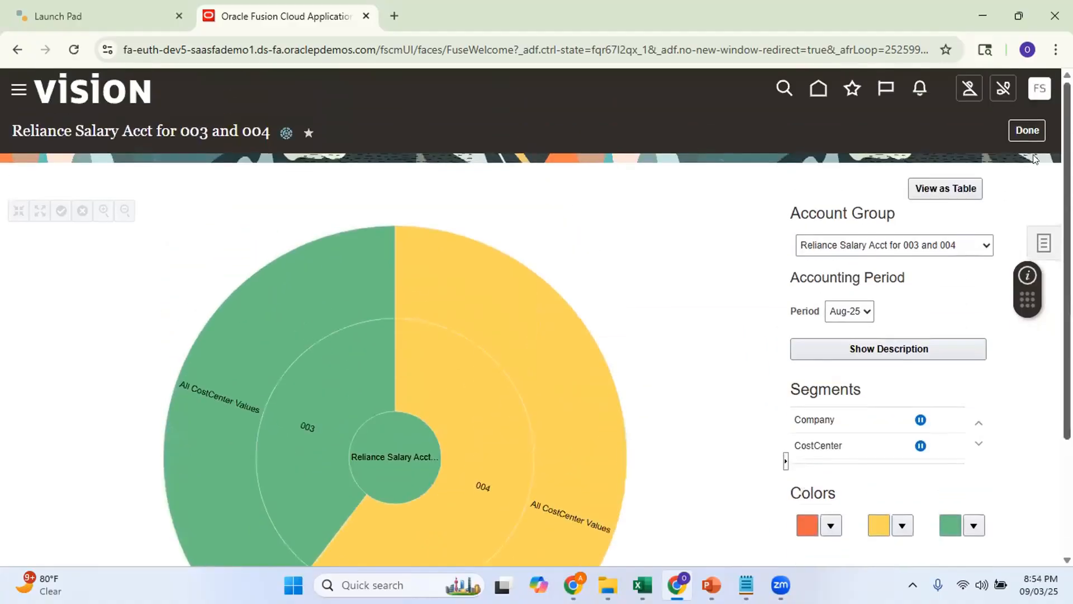
Return to the table view and show the value and description of the IntCo segment
click(948, 190)
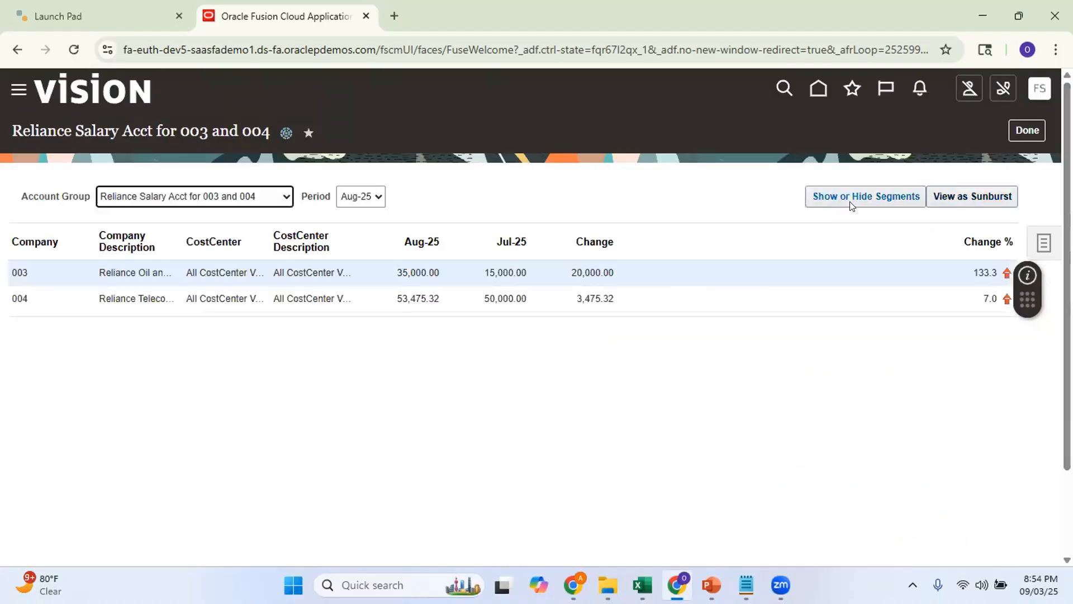
click(849, 201)
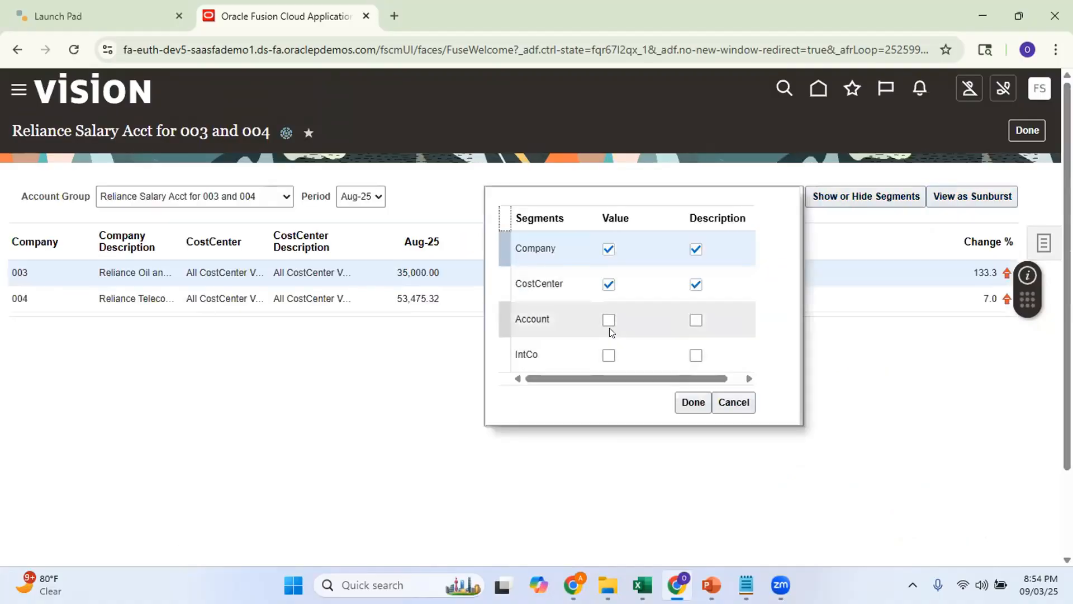
click(608, 355)
click(695, 355)
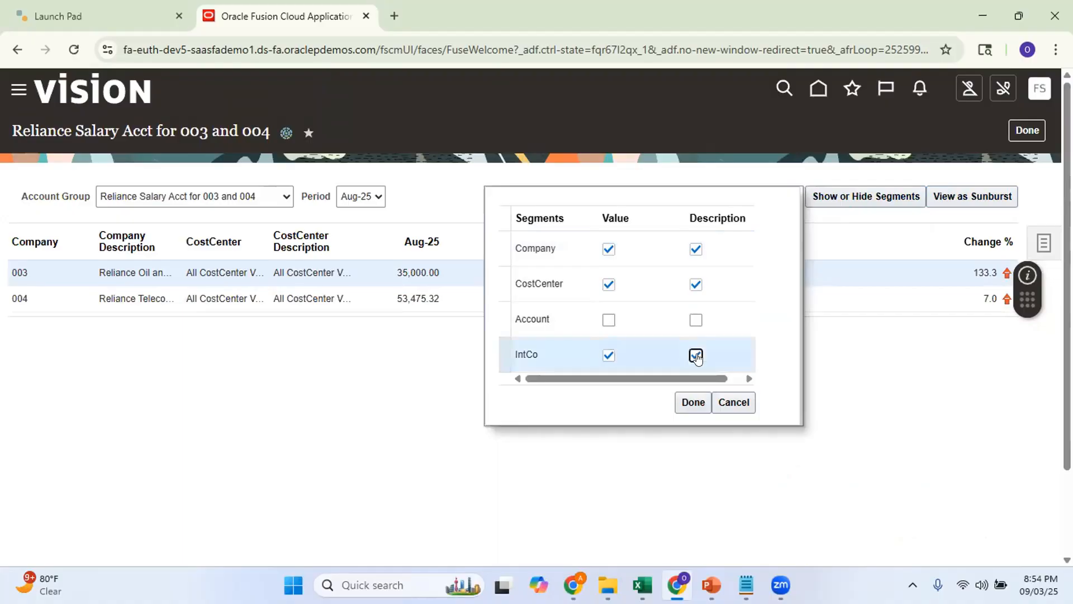
click(693, 402)
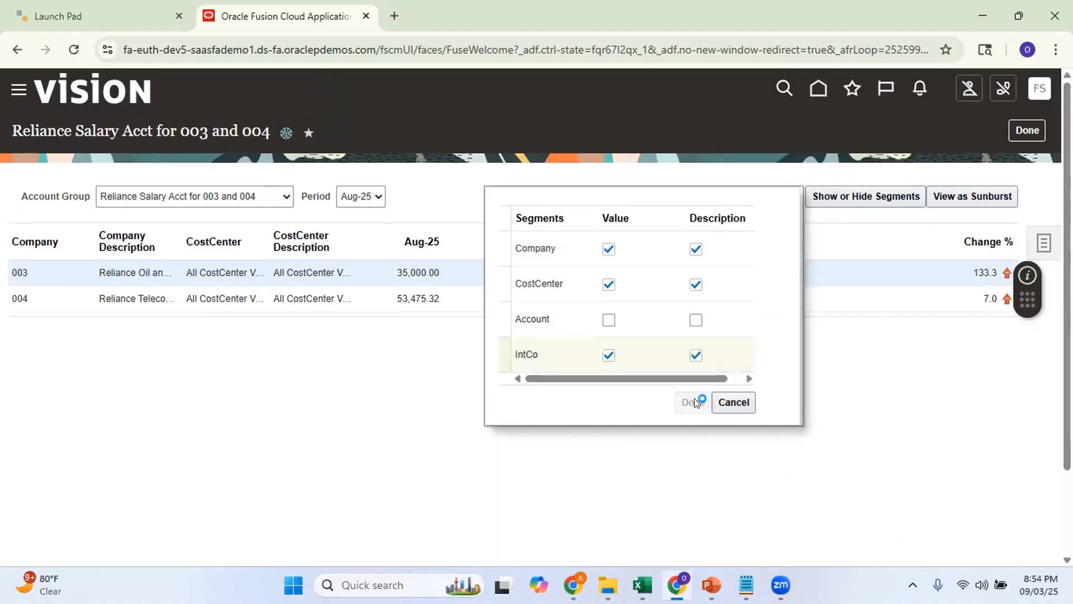
Inspect the CostCenter and IntCo rings of companies 003 and 004 in the sunburst view and return to the table view
click(960, 200)
mouse_move(356, 435)
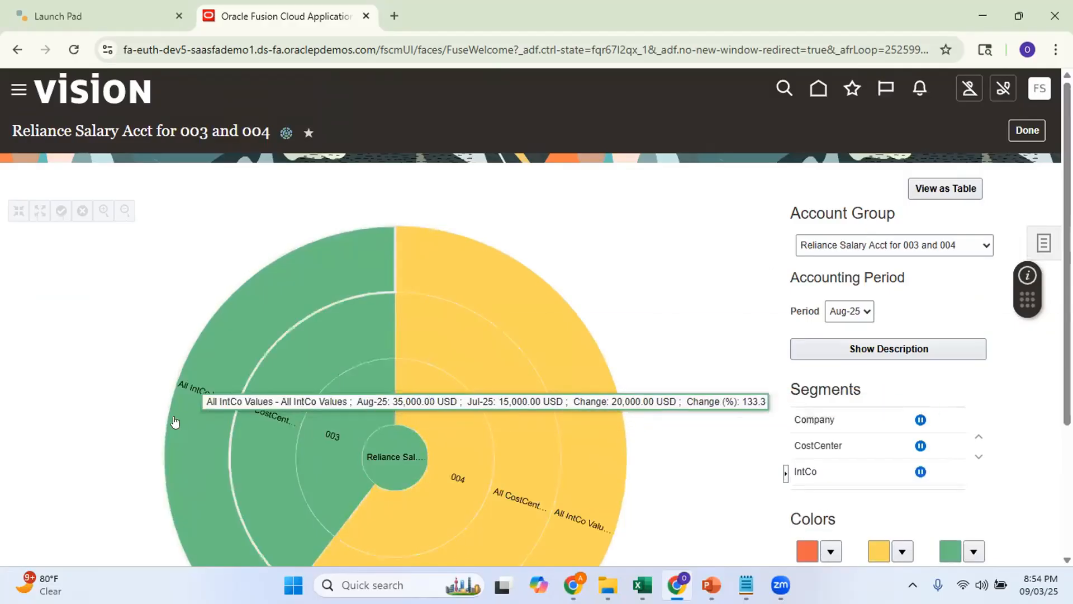
mouse_move(223, 422)
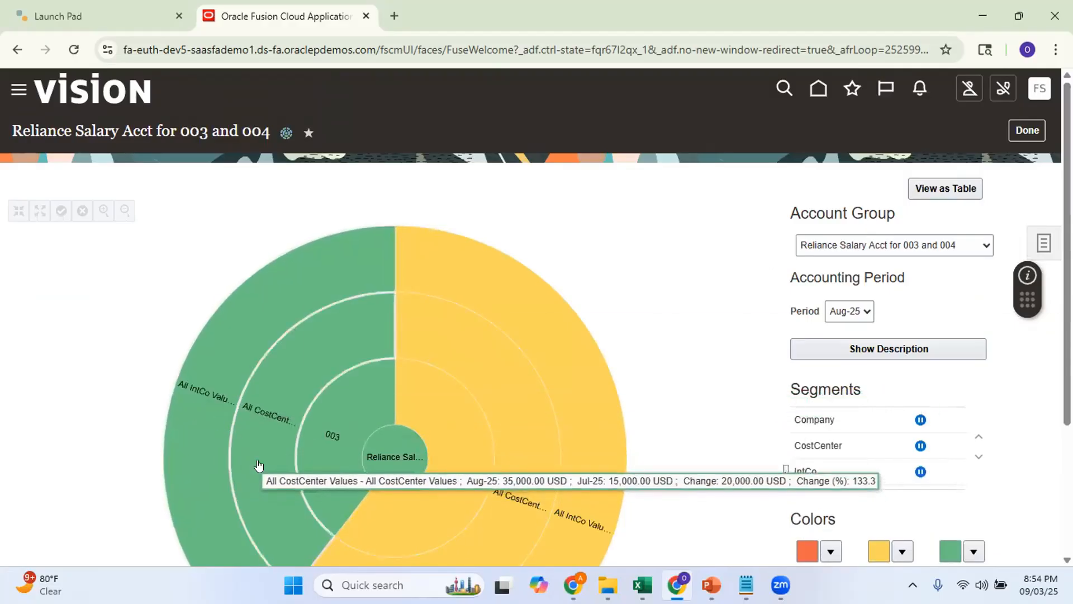
mouse_move(195, 397)
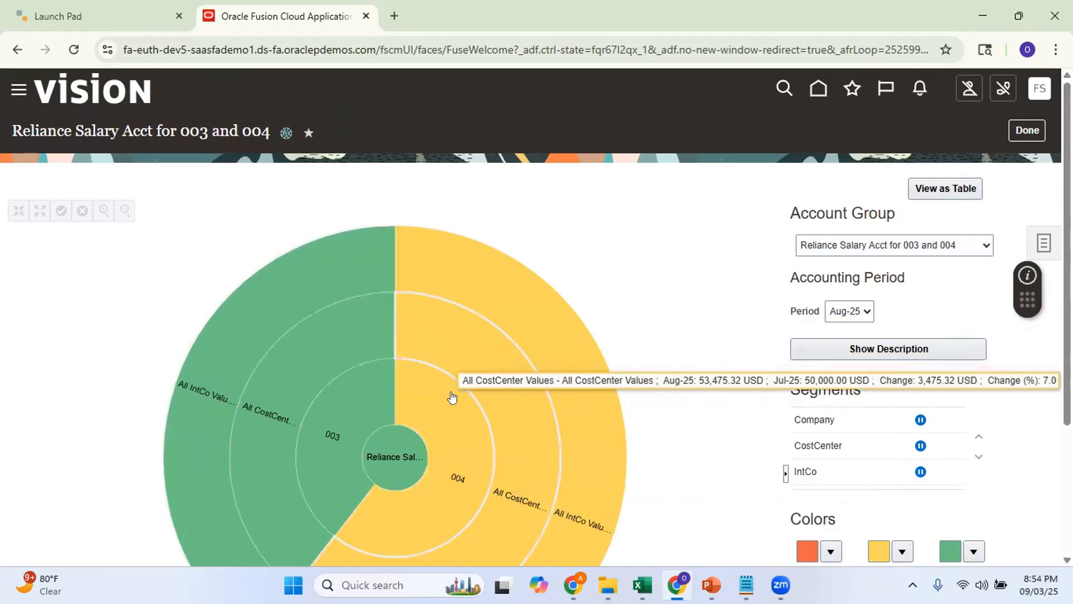
scroll(537, 319, down, 3)
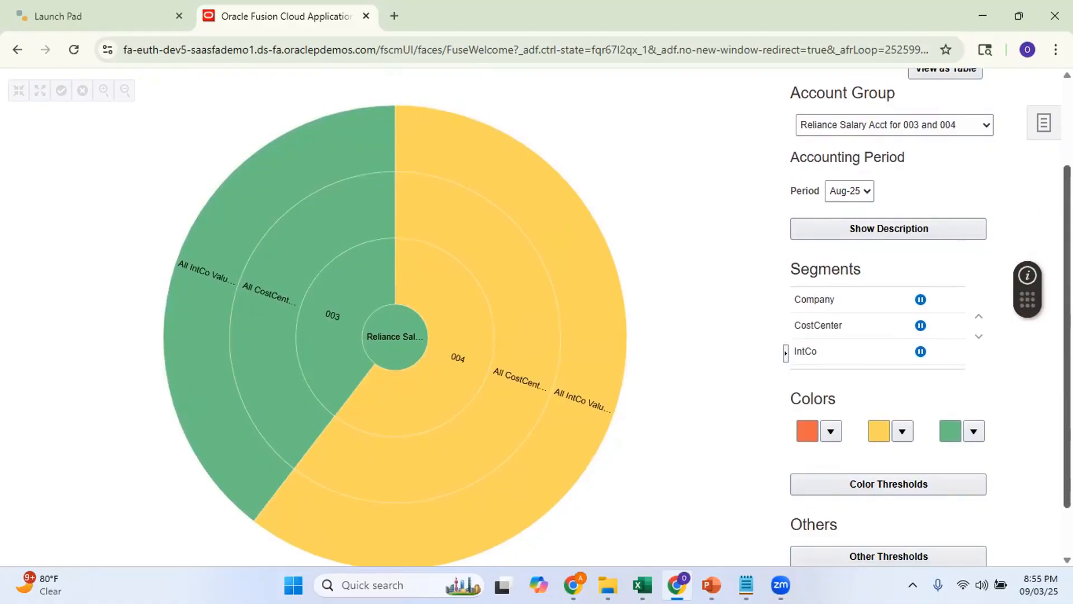
scroll(697, 395, up, 2)
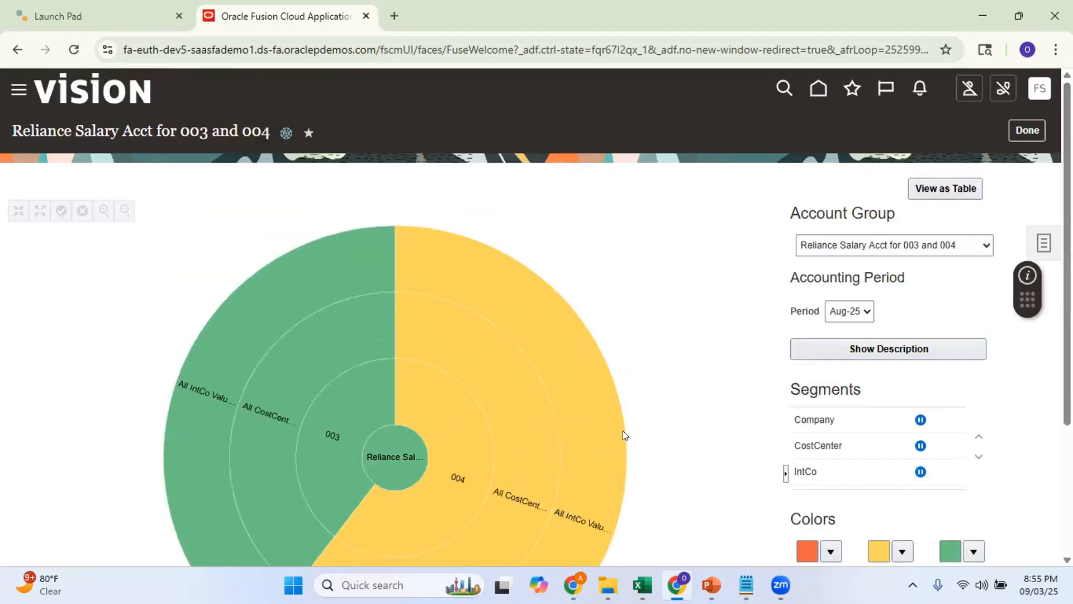
click(945, 188)
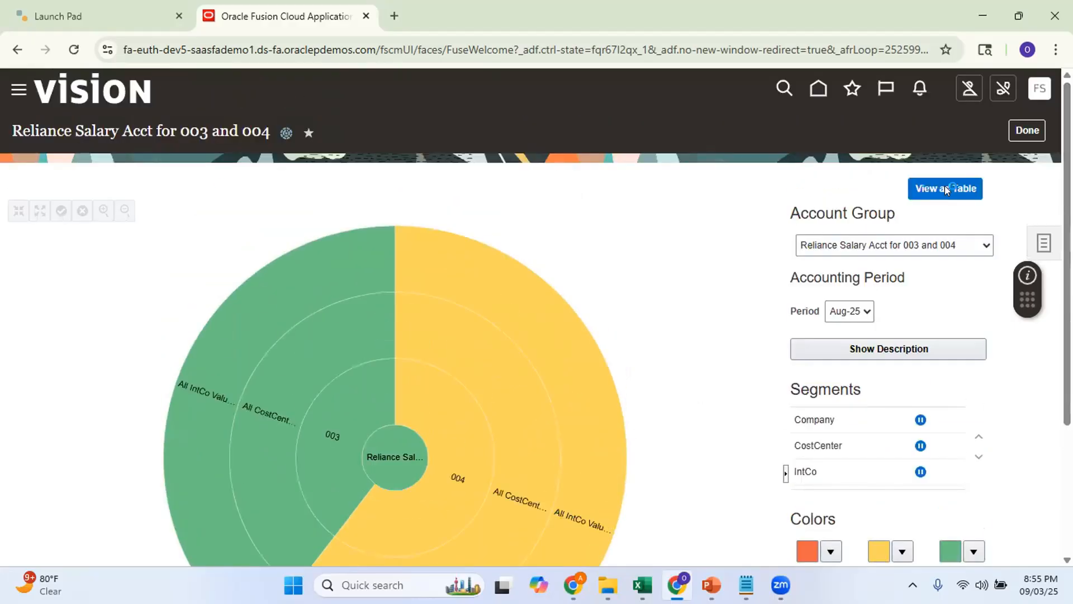